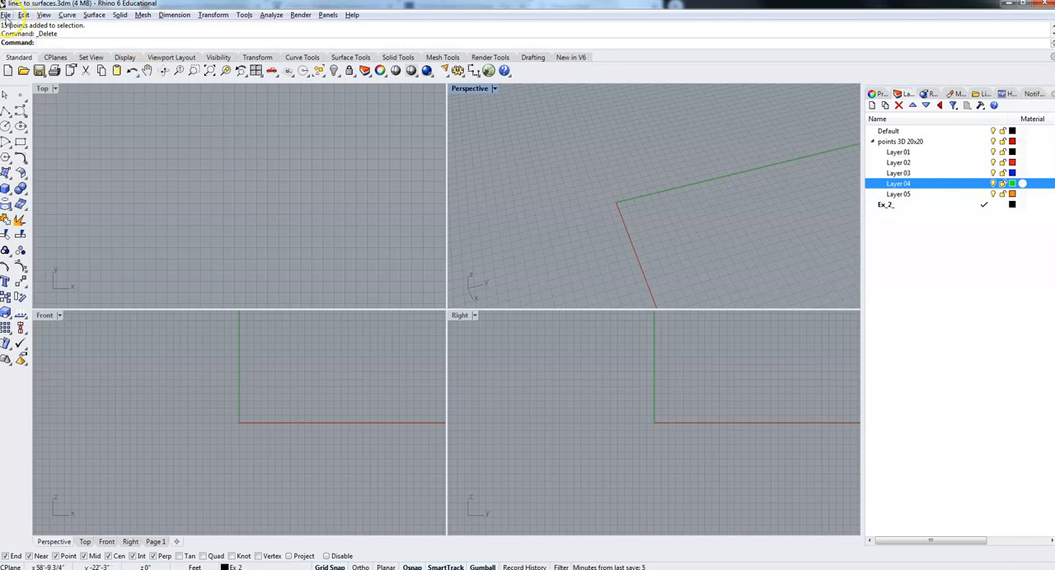
# Save a copy of the model as points2curves.3dm in the Architecture Design folder.
pyautogui.click(6, 15)
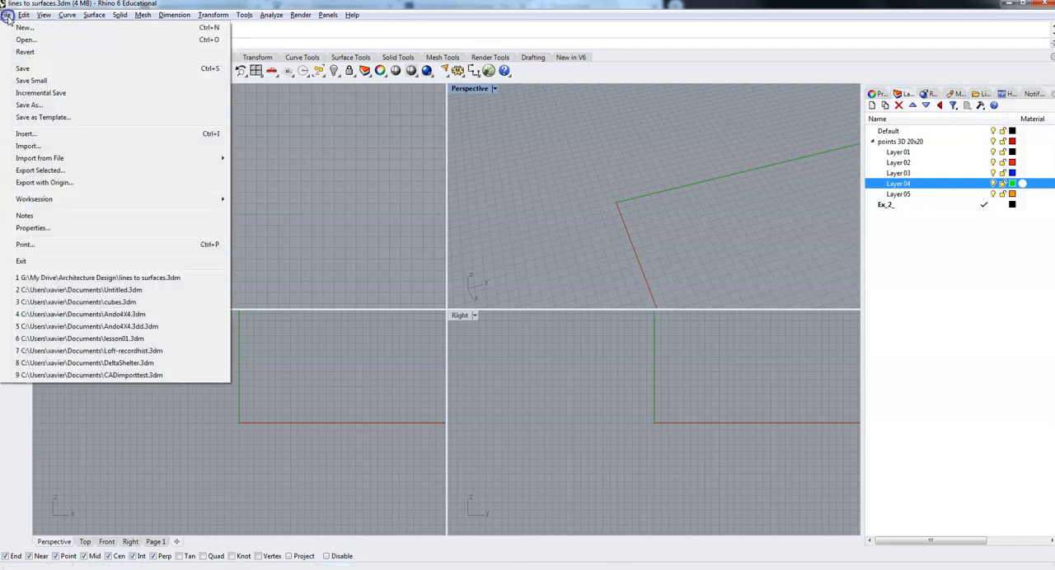
pyautogui.click(27, 105)
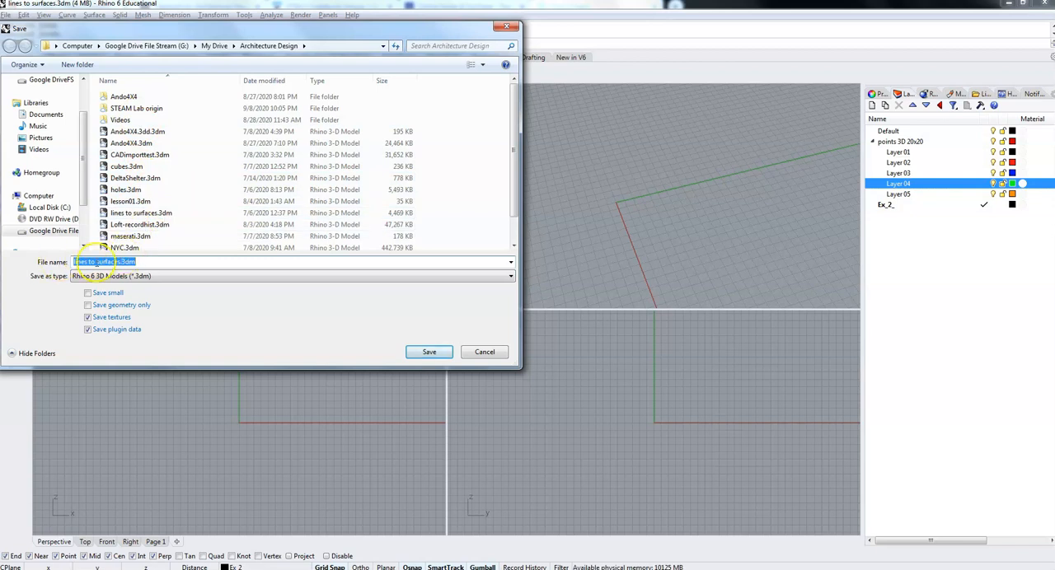
pyautogui.click(118, 262)
pyautogui.click(122, 262)
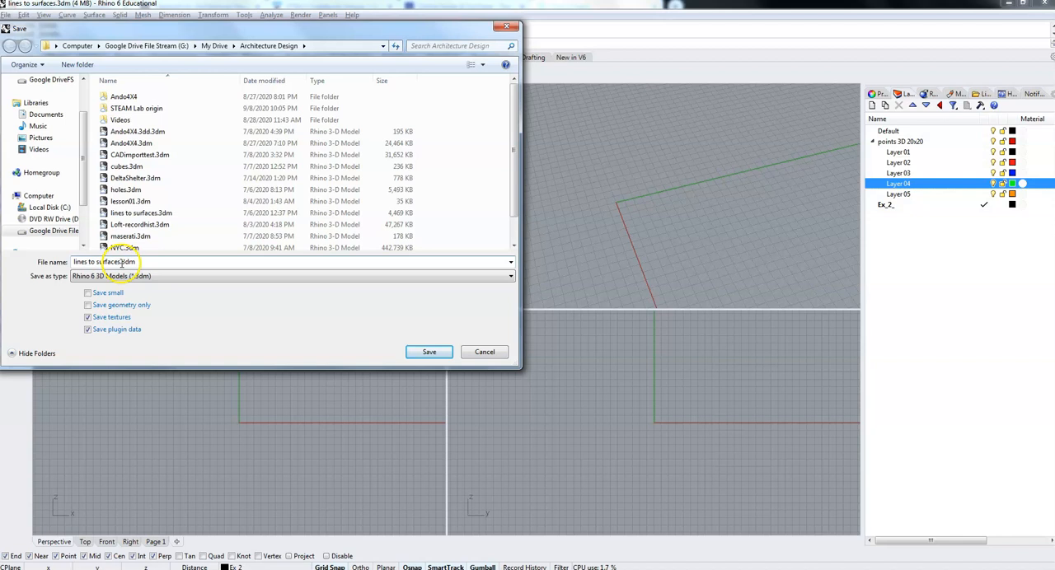
pyautogui.moveTo(78, 260); pyautogui.dragTo(72, 261)
pyautogui.write('ro')
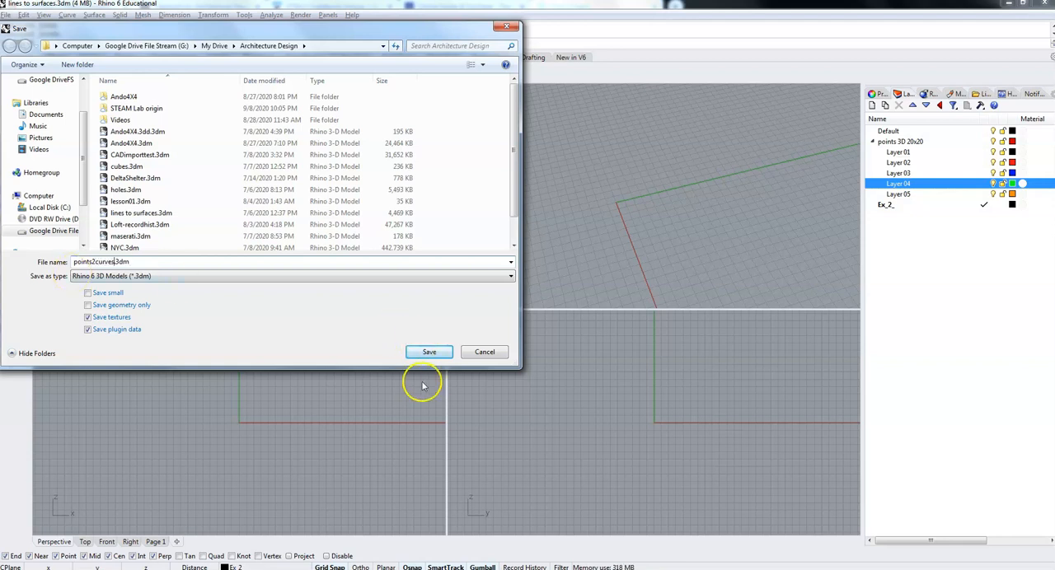
pyautogui.click(424, 353)
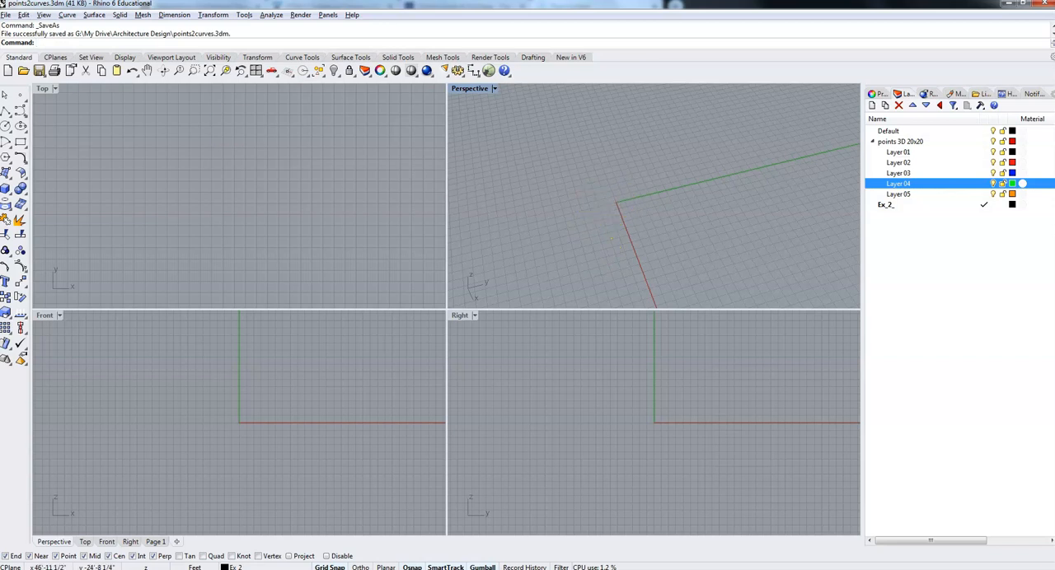
pyautogui.click(21, 106)
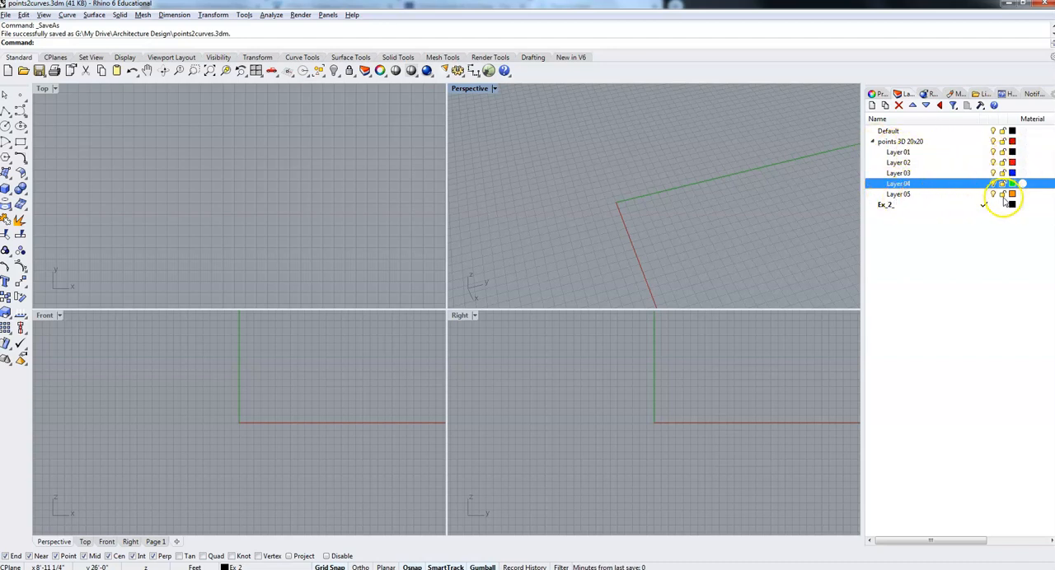
pyautogui.click(874, 142)
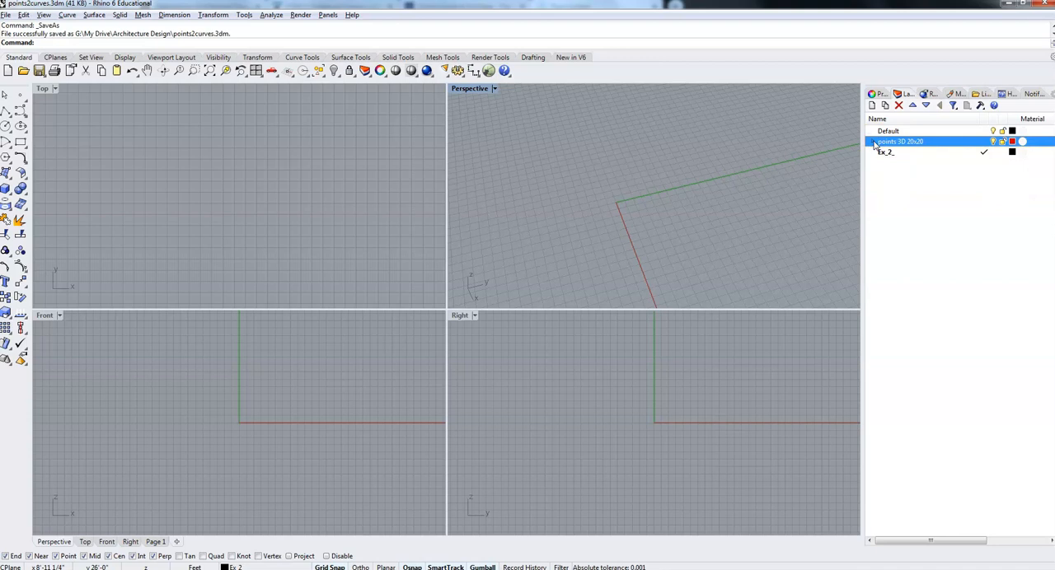
pyautogui.click(873, 142)
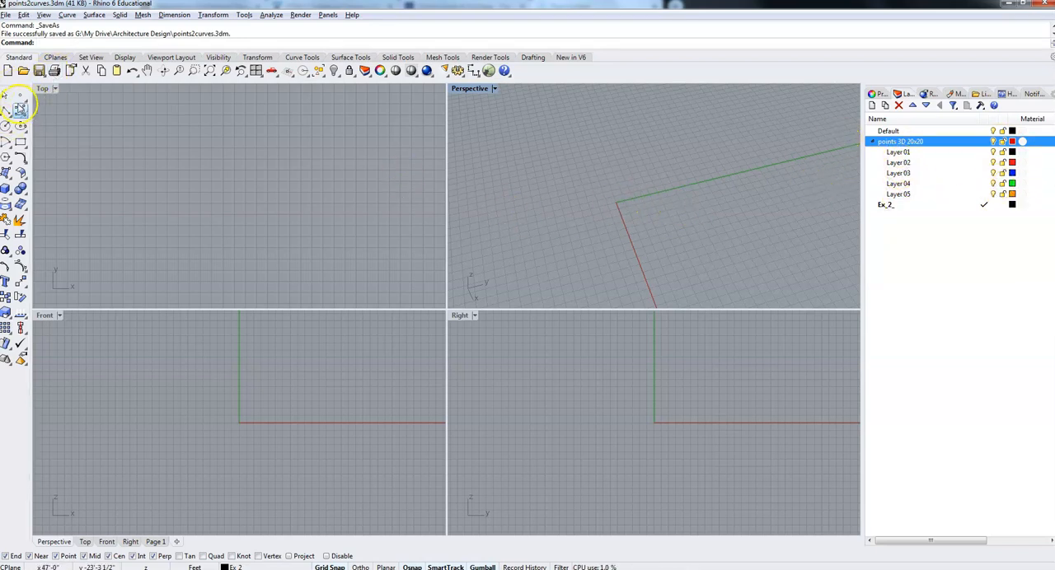
# Place a point object at the origin and copy it four times along the Y axis at 5-foot spacing.
pyautogui.click(20, 96)
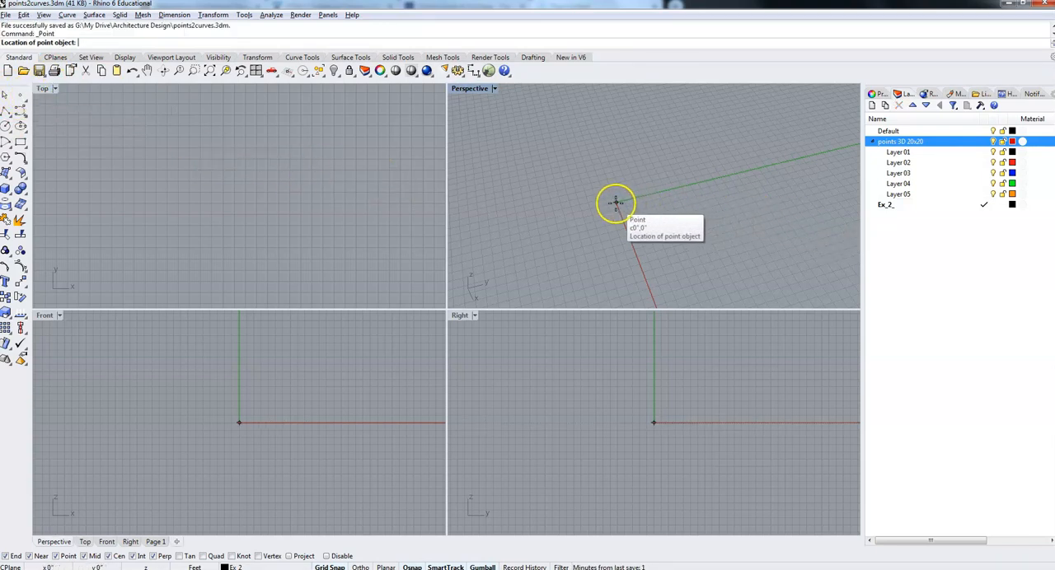
pyautogui.click(615, 202)
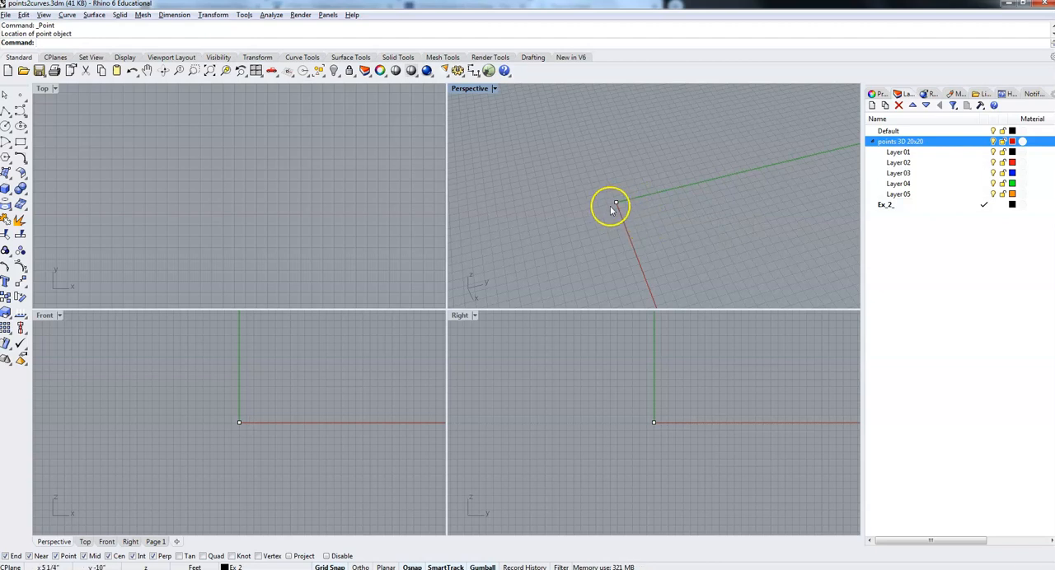
pyautogui.click(616, 204)
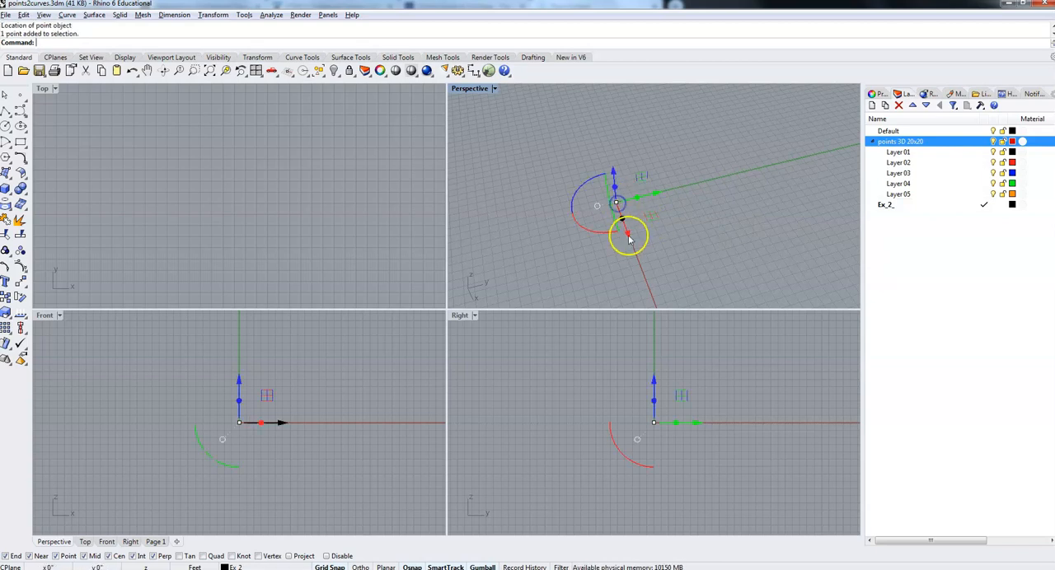
pyautogui.click(658, 195)
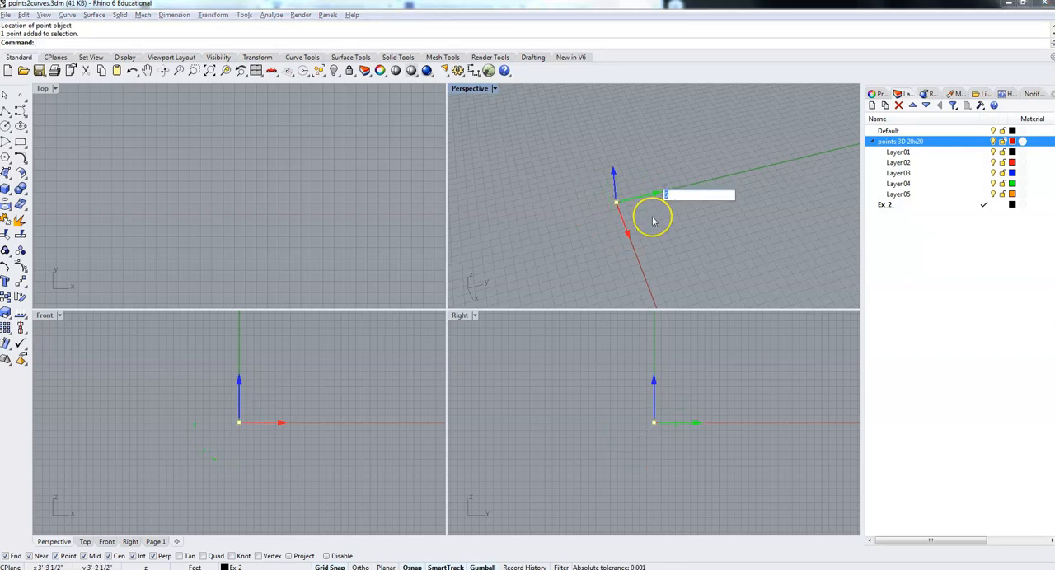
pyautogui.press('Return')
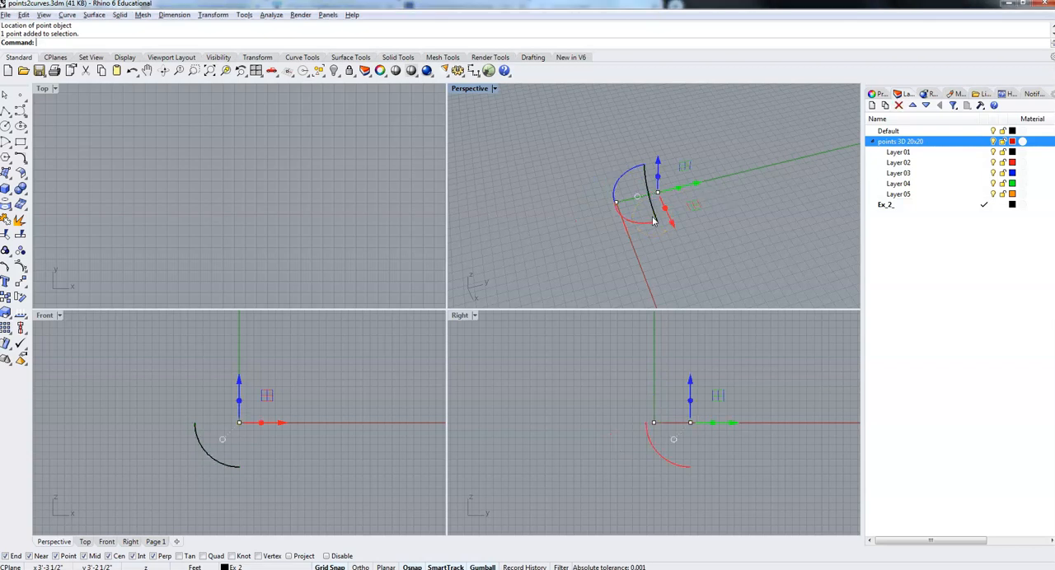
pyautogui.click(698, 189)
pyautogui.press('Return')
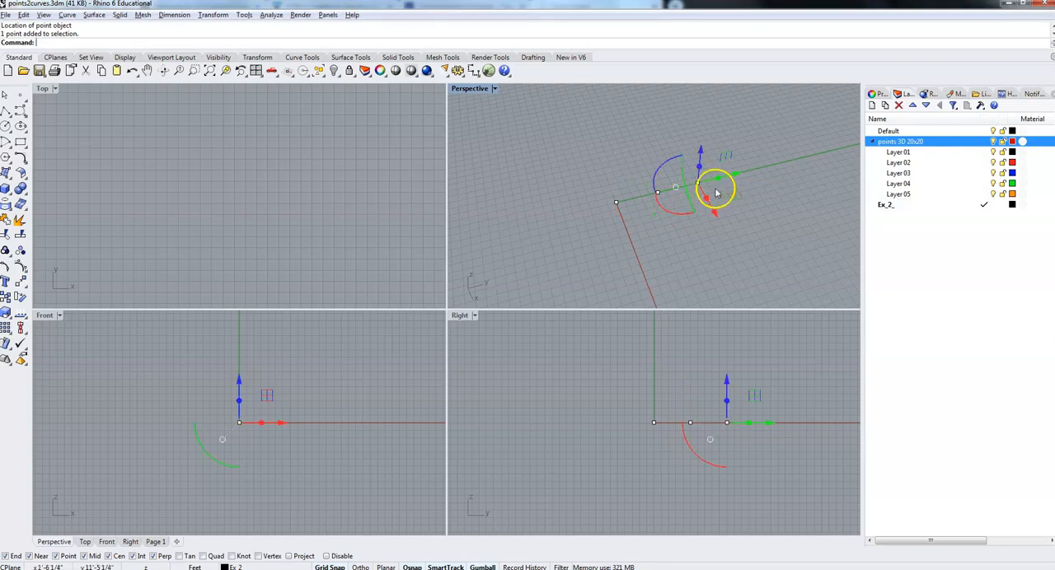
pyautogui.click(738, 178)
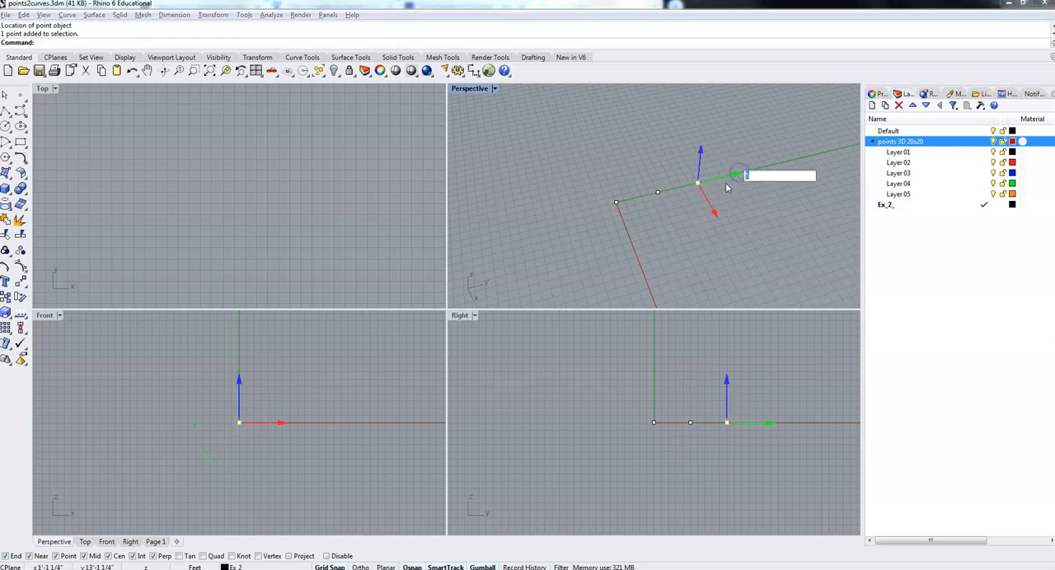
pyautogui.press('Return')
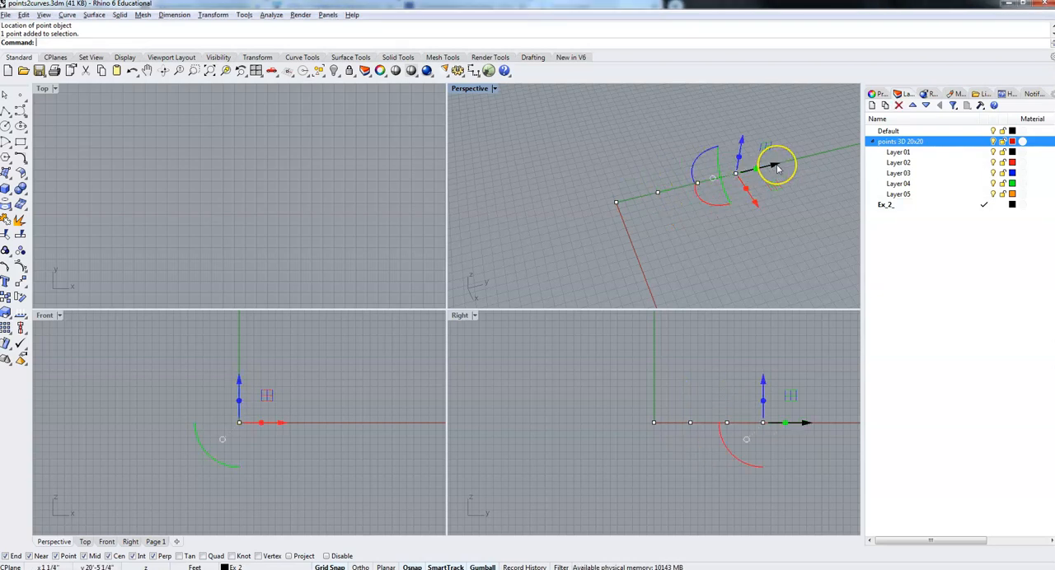
pyautogui.click(777, 168)
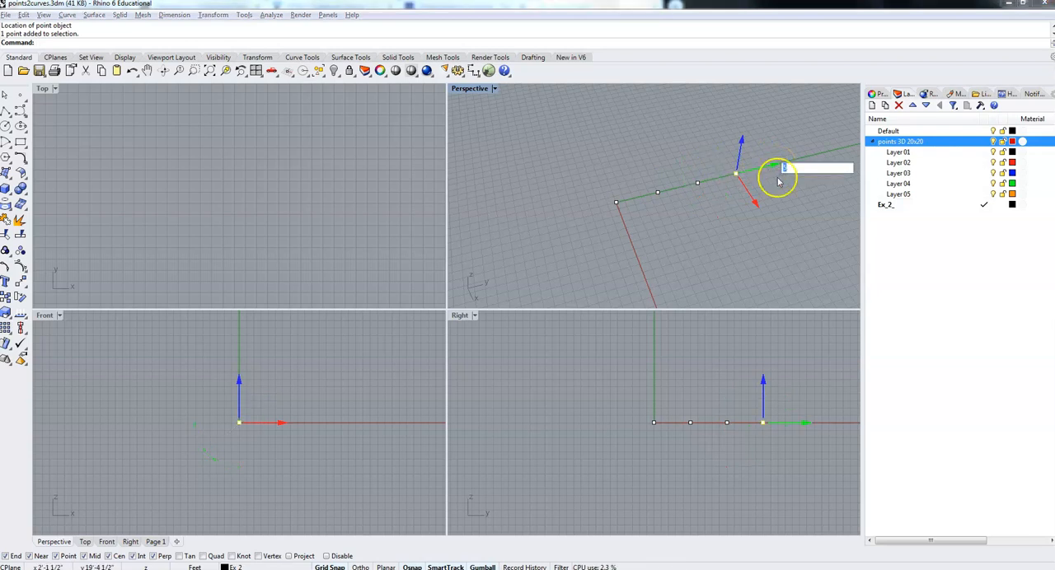
pyautogui.press('Return')
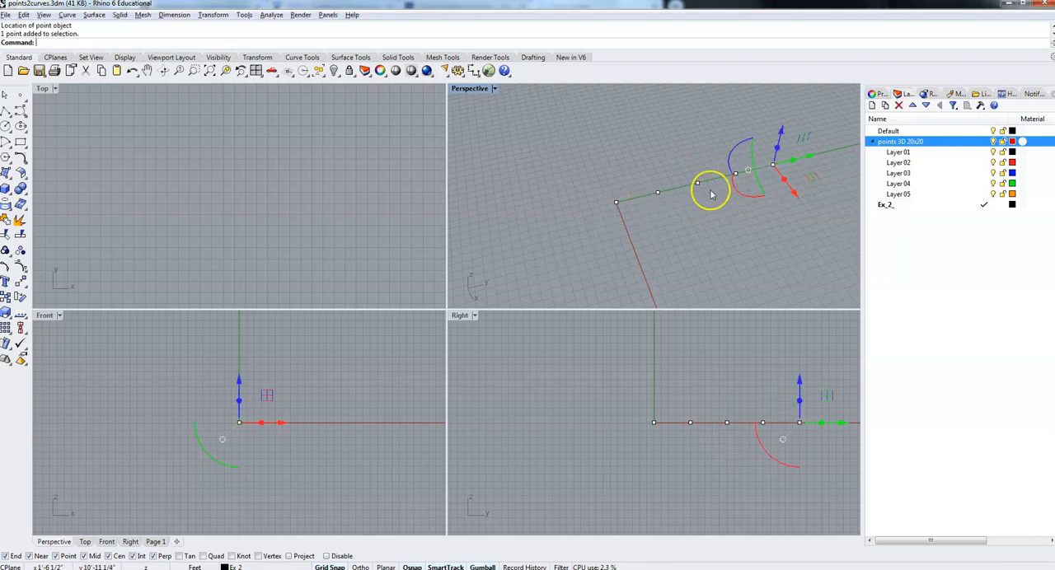
# Select the row of five points and copy it four times along the X axis at 5-foot spacing.
pyautogui.moveTo(579, 141); pyautogui.dragTo(792, 232)
pyautogui.moveTo(698, 190); pyautogui.dragTo(721, 216)
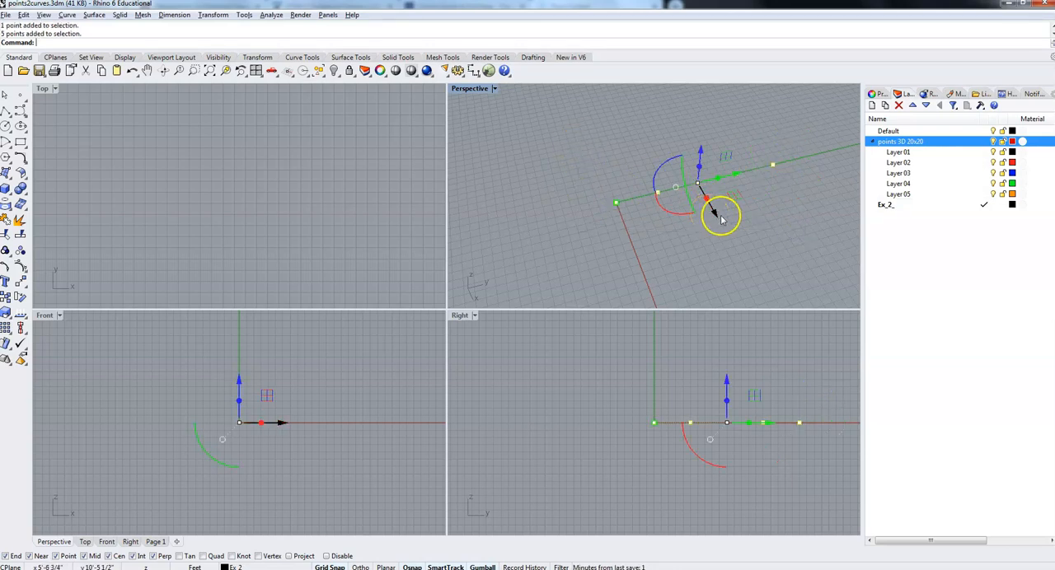
pyautogui.click(546, 160)
pyautogui.moveTo(564, 130); pyautogui.dragTo(787, 237)
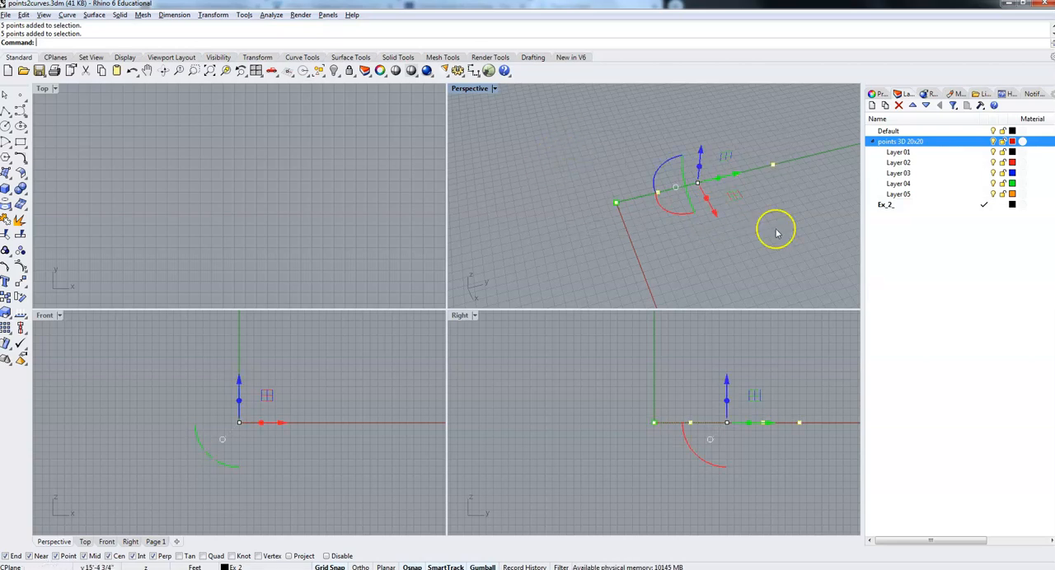
pyautogui.click(714, 212)
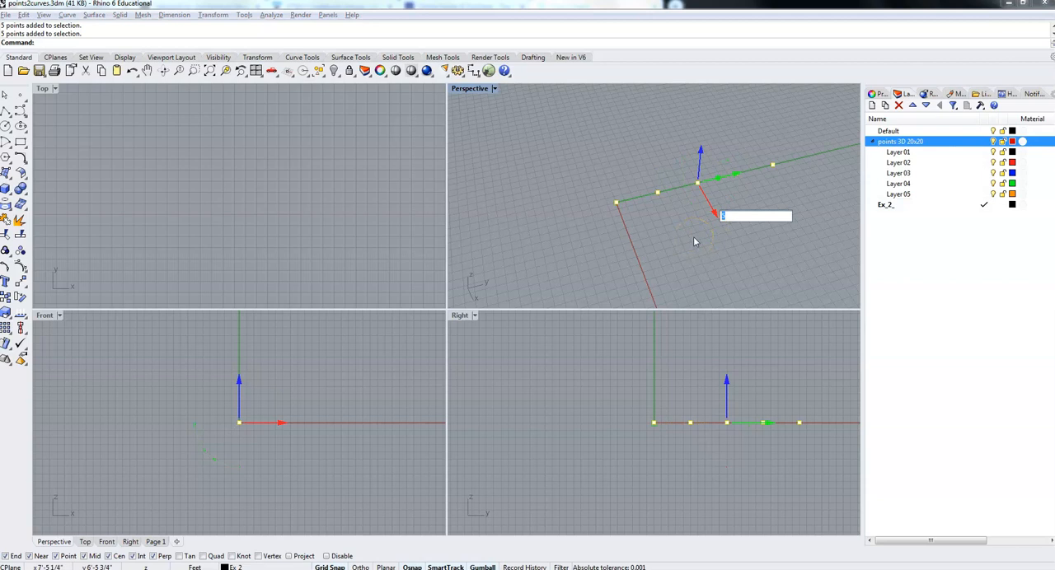
pyautogui.press('Return')
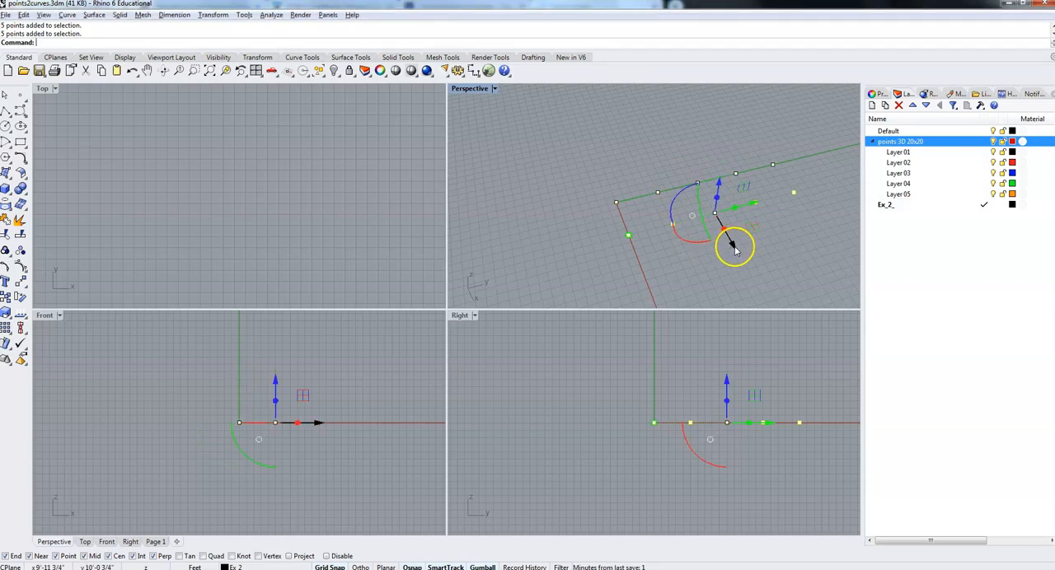
pyautogui.click(732, 249)
pyautogui.moveTo(734, 260); pyautogui.dragTo(752, 282)
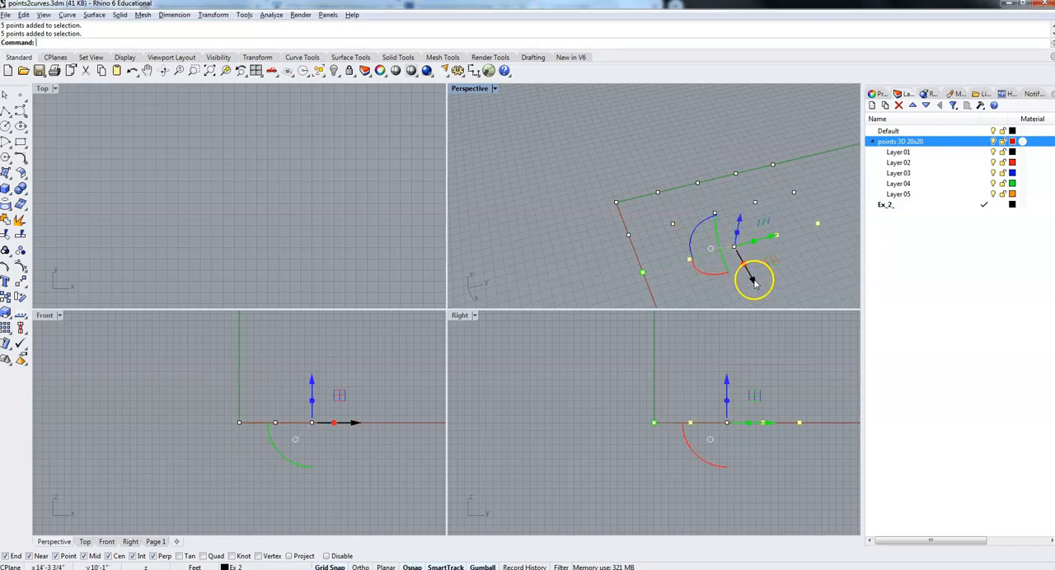
pyautogui.click(753, 282)
pyautogui.press('Return')
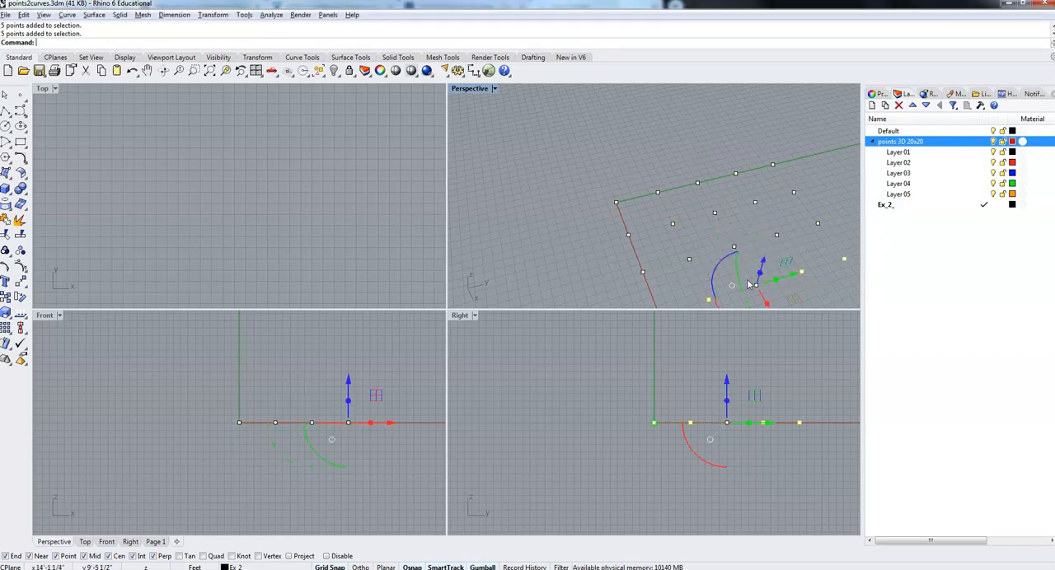
pyautogui.scroll(-6, 753, 270)
pyautogui.moveTo(753, 270); pyautogui.dragTo(774, 311)
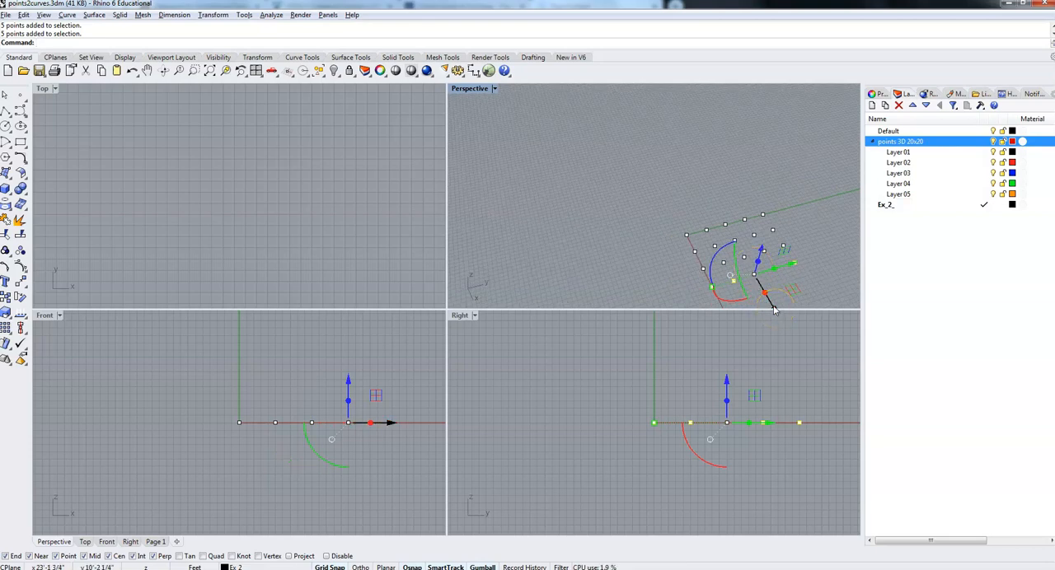
pyautogui.click(774, 310)
pyautogui.press('Return')
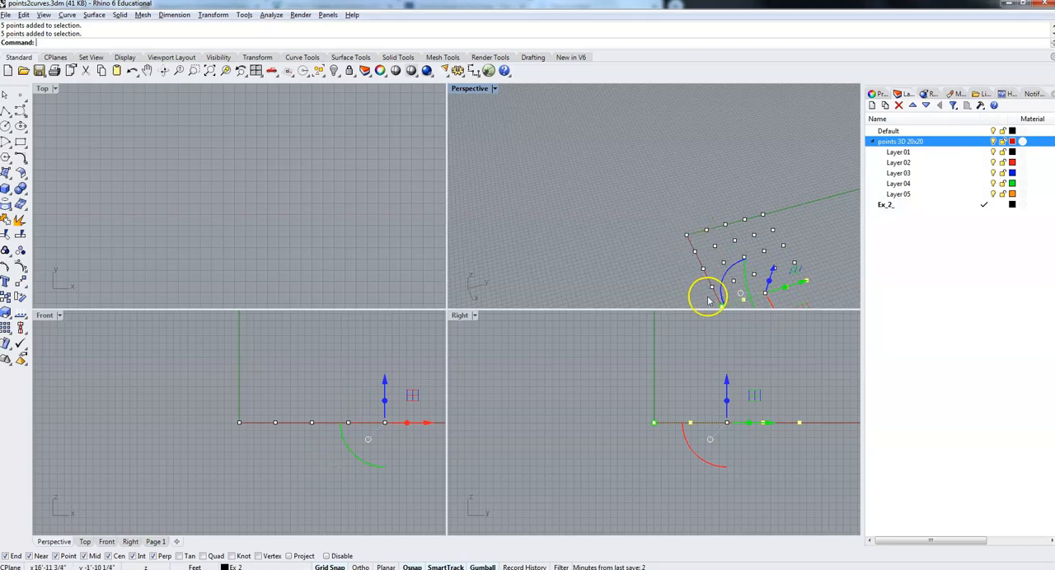
# Select all 25 points of the flat grid and copy them four times upward along Z at 5-foot spacing.
pyautogui.moveTo(667, 220); pyautogui.dragTo(777, 183, button='right')
pyautogui.click(644, 188)
pyautogui.moveTo(652, 178); pyautogui.dragTo(766, 265)
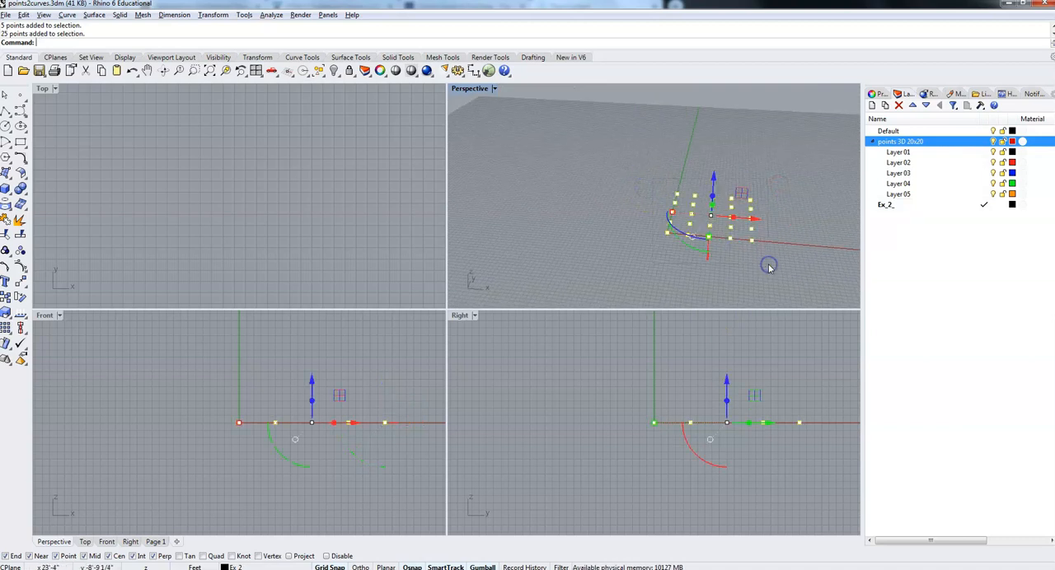
pyautogui.click(714, 180)
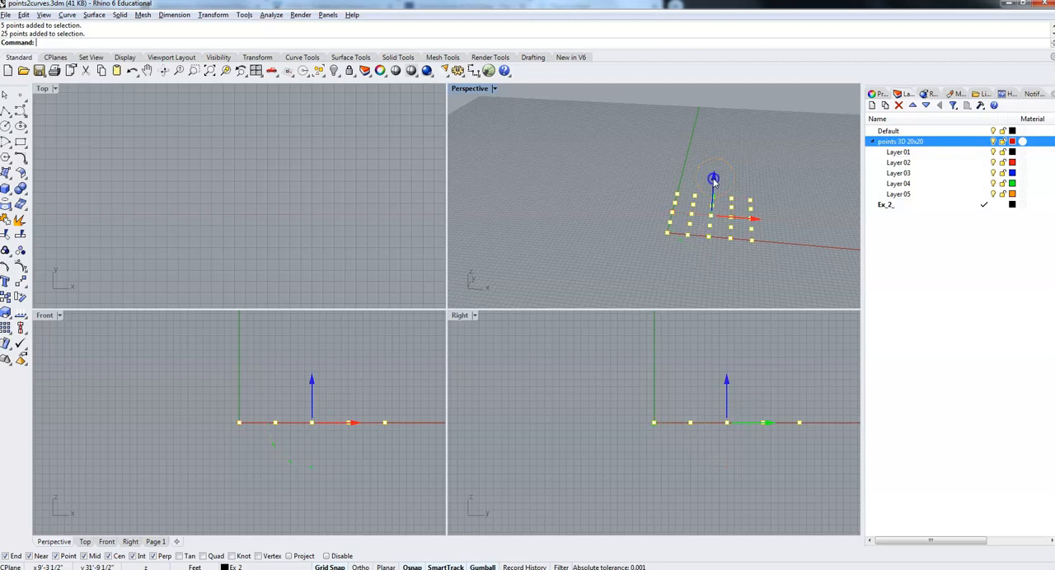
pyautogui.moveTo(714, 180); pyautogui.dragTo(717, 146)
pyautogui.click(715, 162)
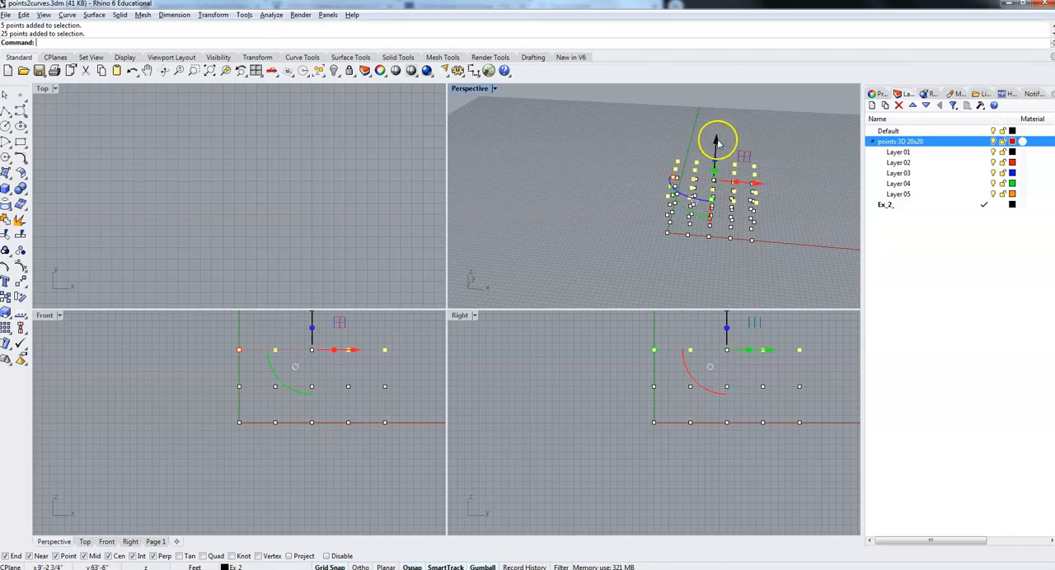
pyautogui.click(716, 142)
pyautogui.press('Return')
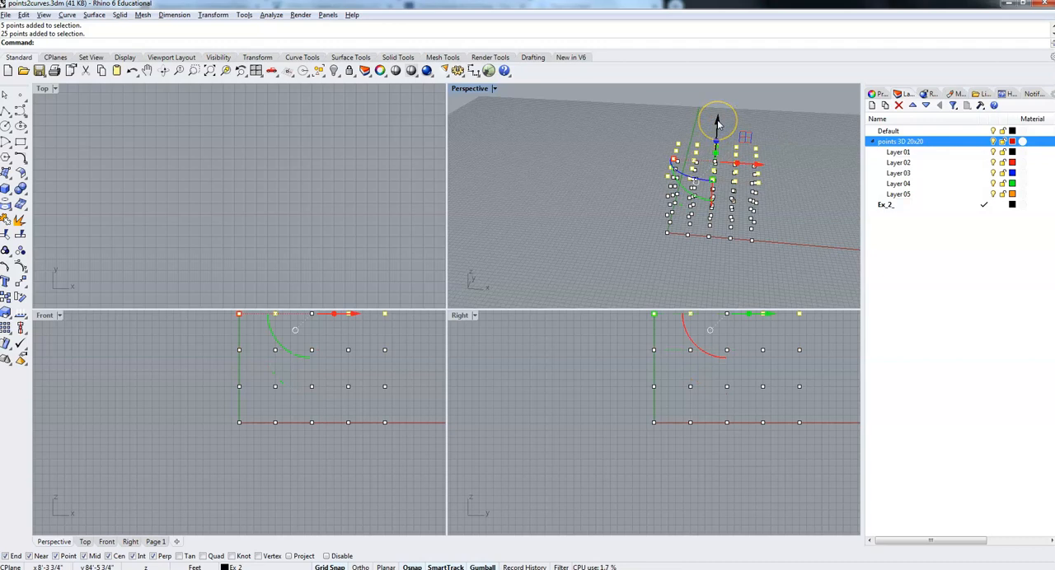
pyautogui.keyDown('alt'); pyautogui.click(717, 124); pyautogui.keyUp('alt')
pyautogui.write('5')
pyautogui.press('Return')
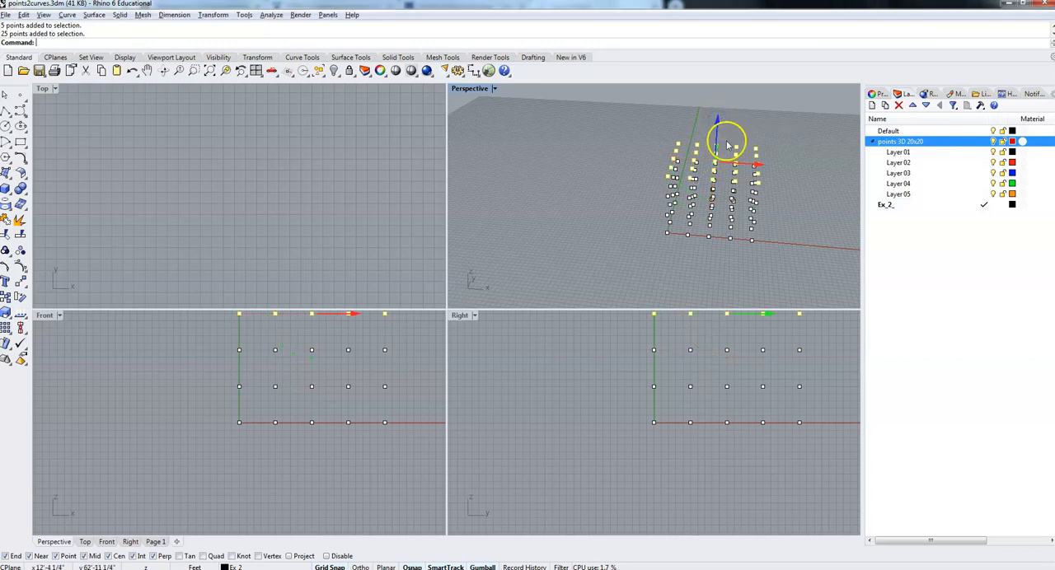
# Deselect the points and examine the 3D point grid from several angles in the Perspective view.
pyautogui.moveTo(672, 192); pyautogui.dragTo(759, 131, button='right')
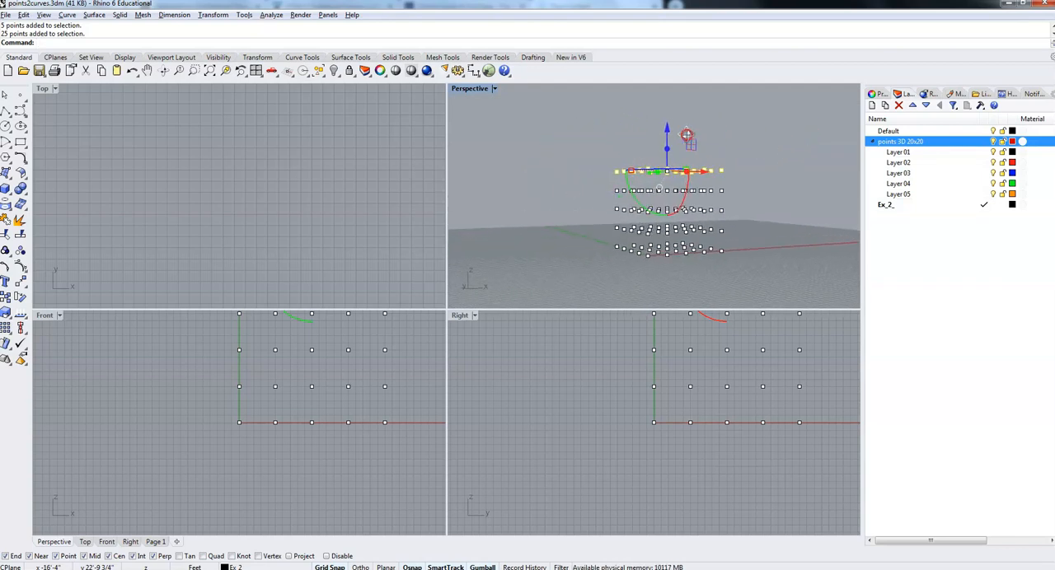
pyautogui.moveTo(640, 137); pyautogui.dragTo(649, 185, button='right')
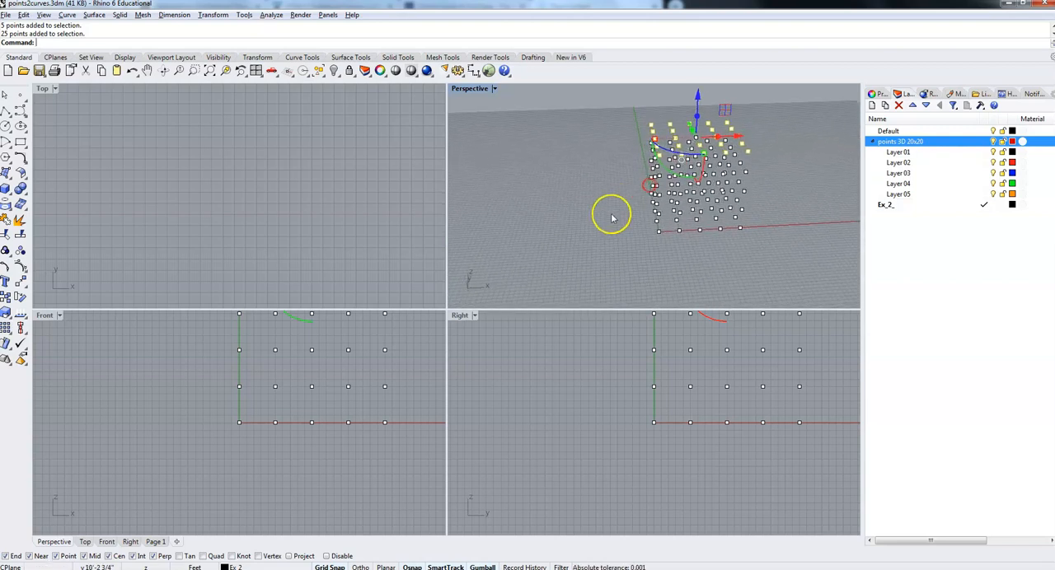
pyautogui.moveTo(626, 241); pyautogui.dragTo(712, 194, button='right')
pyautogui.click(528, 169)
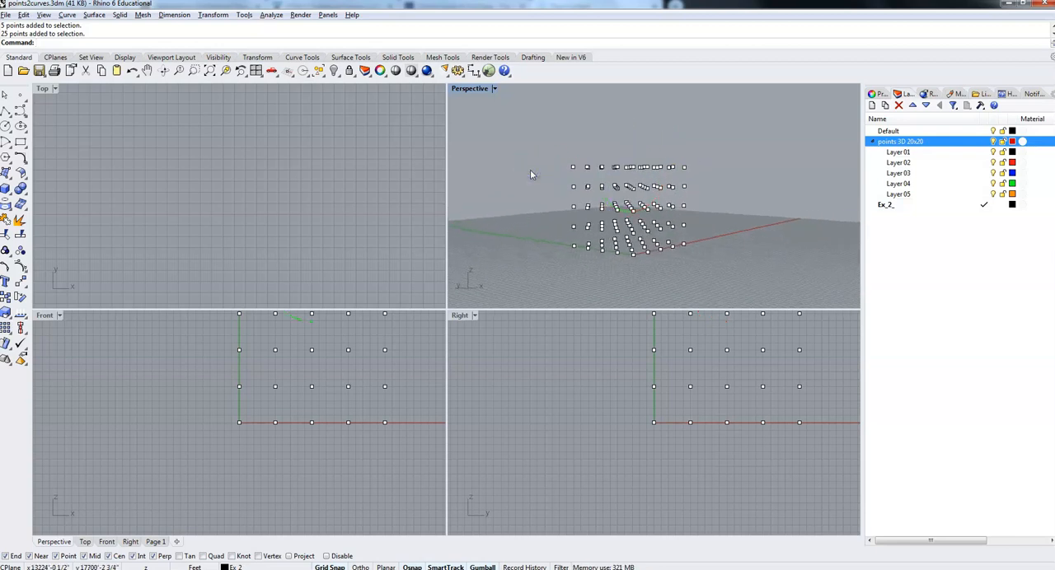
pyautogui.moveTo(535, 220); pyautogui.dragTo(530, 240, button='right')
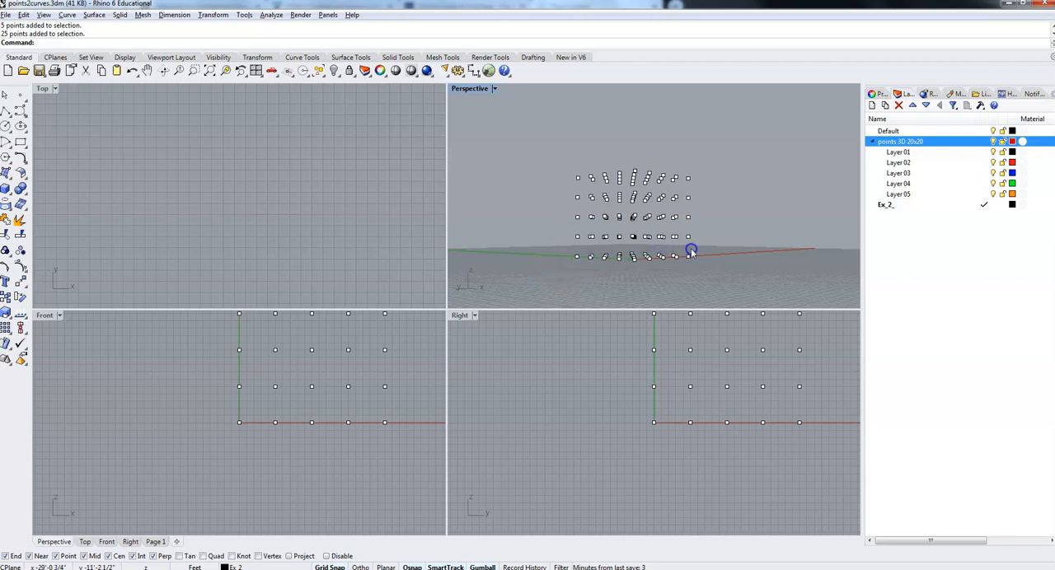
# Select the bottom level of the point grid and assign it to Layer 01, keeping that layer's colour black.
pyautogui.moveTo(555, 275); pyautogui.dragTo(705, 250)
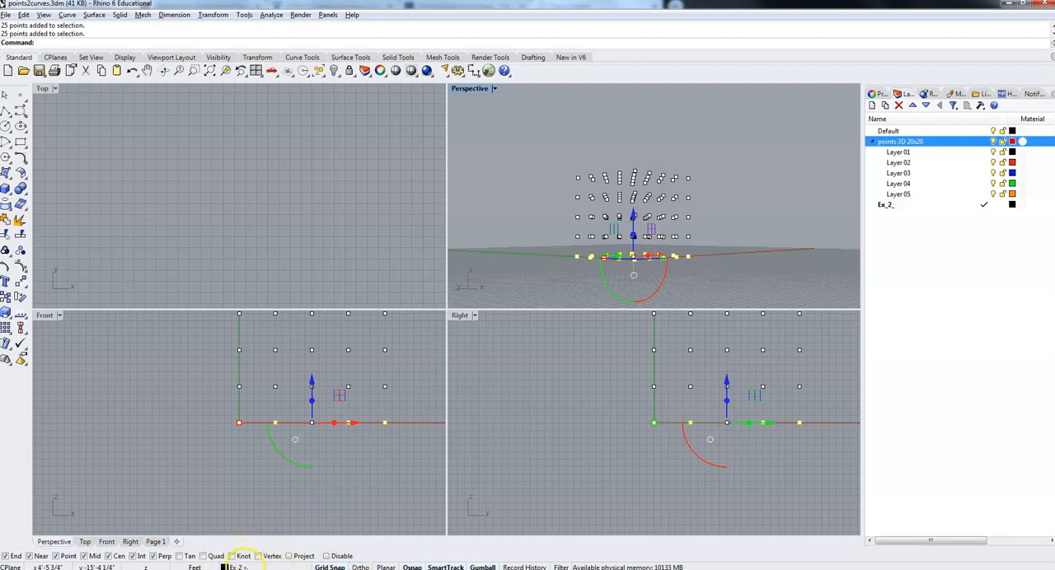
pyautogui.click(259, 564)
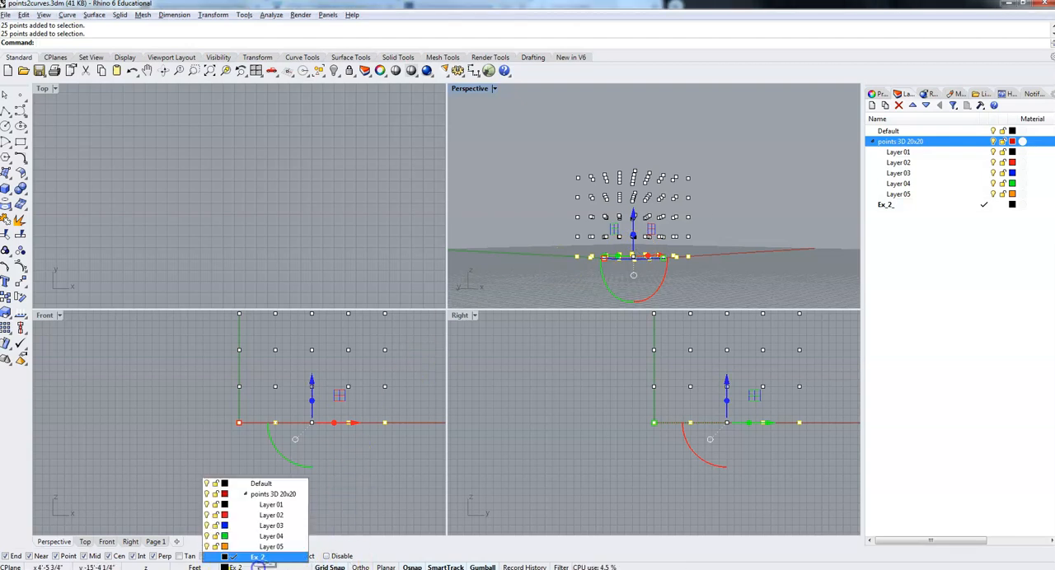
pyautogui.click(224, 504)
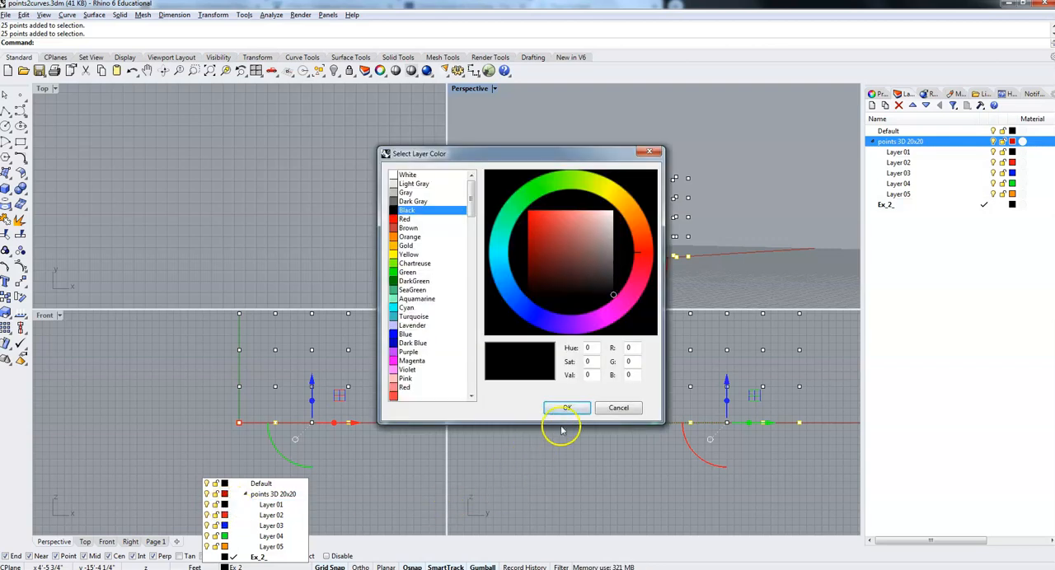
pyautogui.click(567, 408)
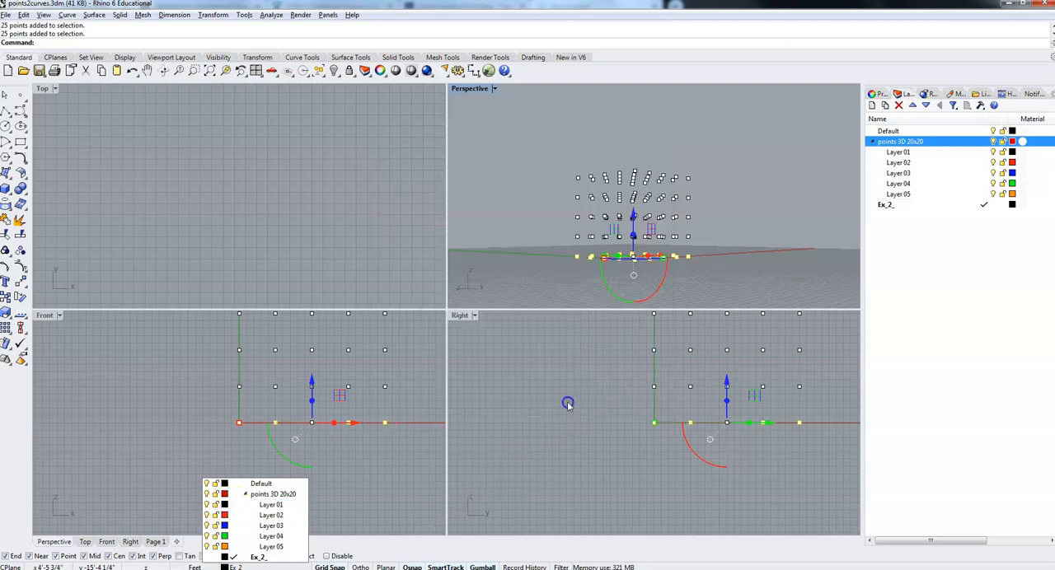
pyautogui.click(268, 506)
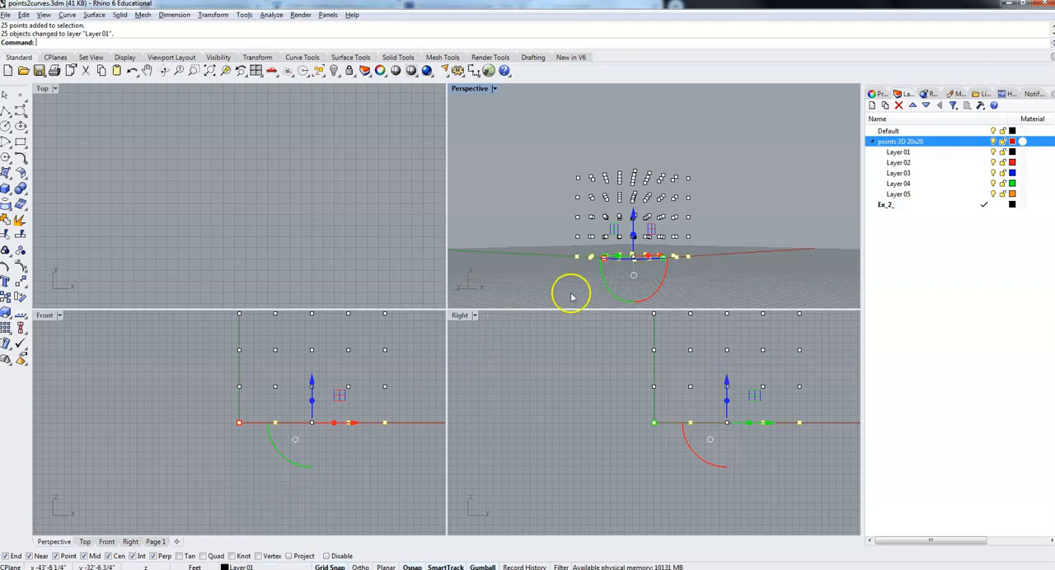
# Select the second level of points from the bottom of the grid and assign it to Layer 02.
pyautogui.click(551, 257)
pyautogui.click(555, 253)
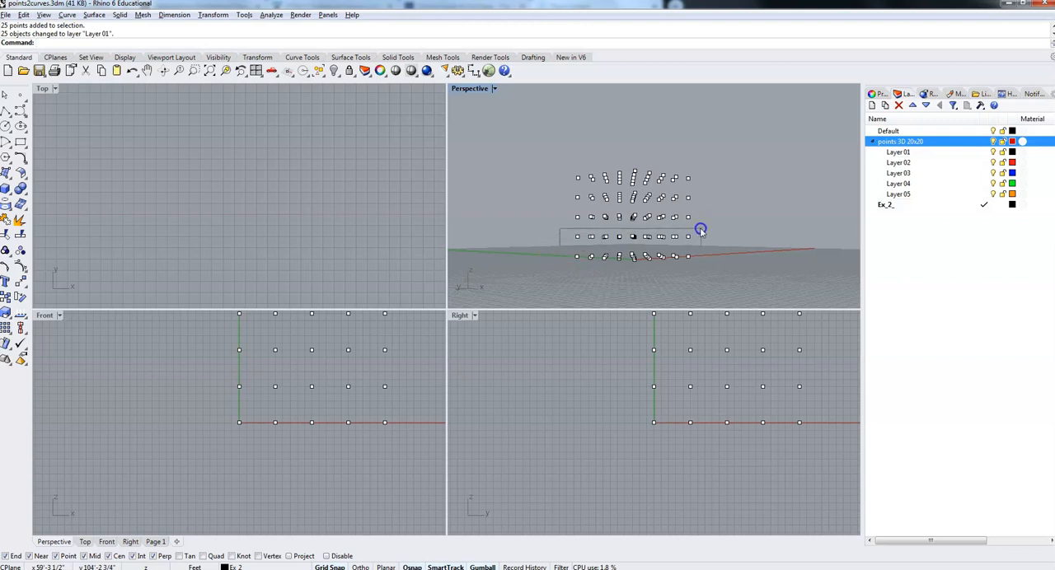
pyautogui.moveTo(694, 232); pyautogui.dragTo(695, 234)
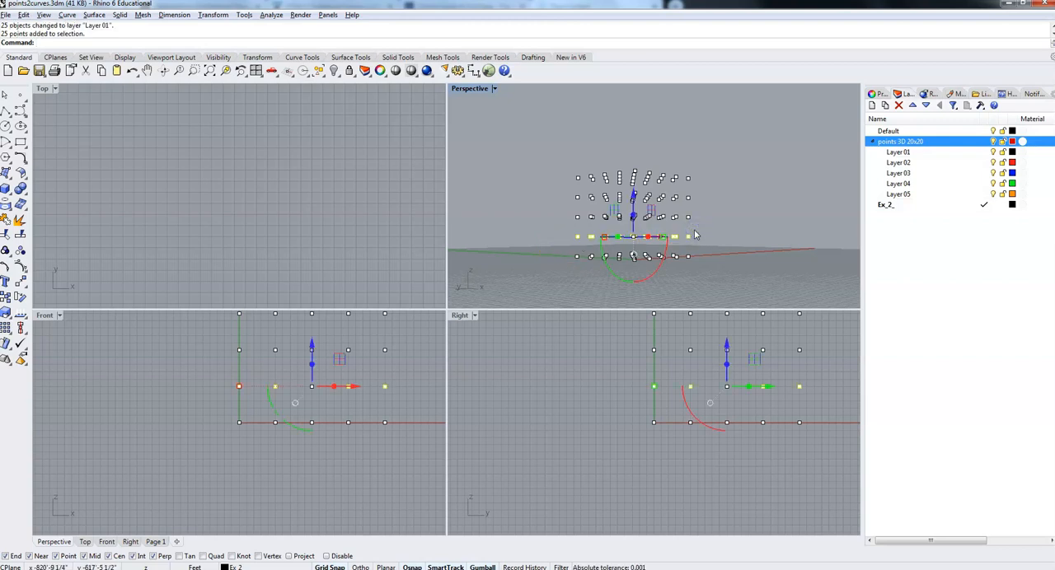
pyautogui.click(239, 567)
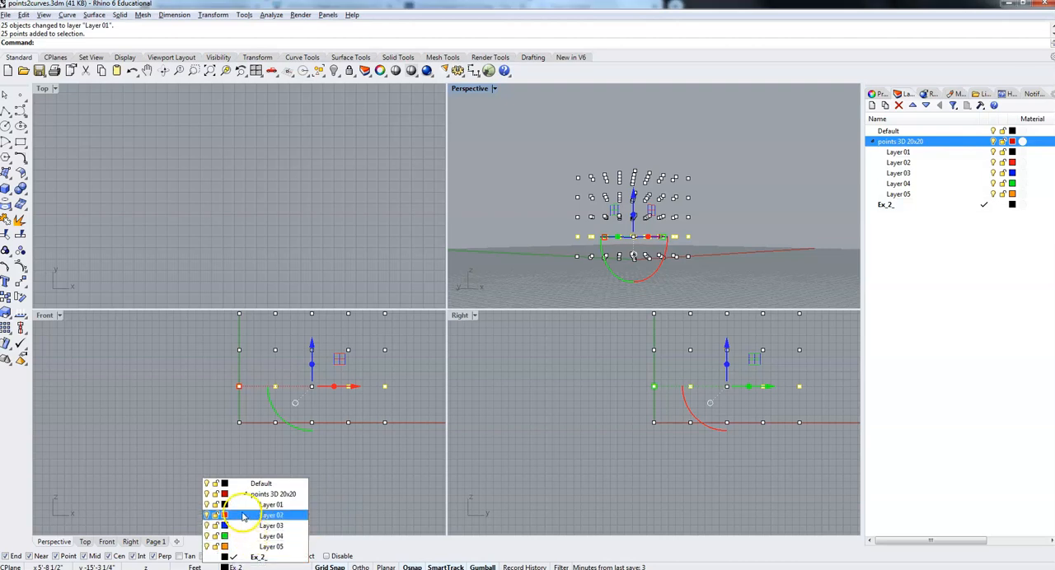
pyautogui.click(242, 515)
# Select the third level of points and make Layer 03 the current layer.
pyautogui.click(556, 237)
pyautogui.moveTo(701, 219); pyautogui.dragTo(718, 211)
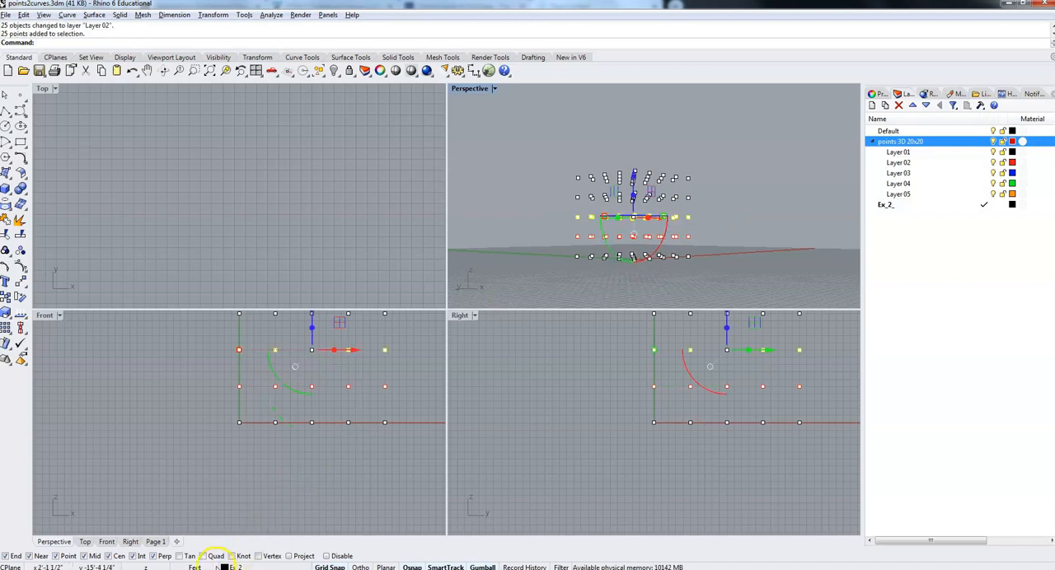
pyautogui.click(231, 567)
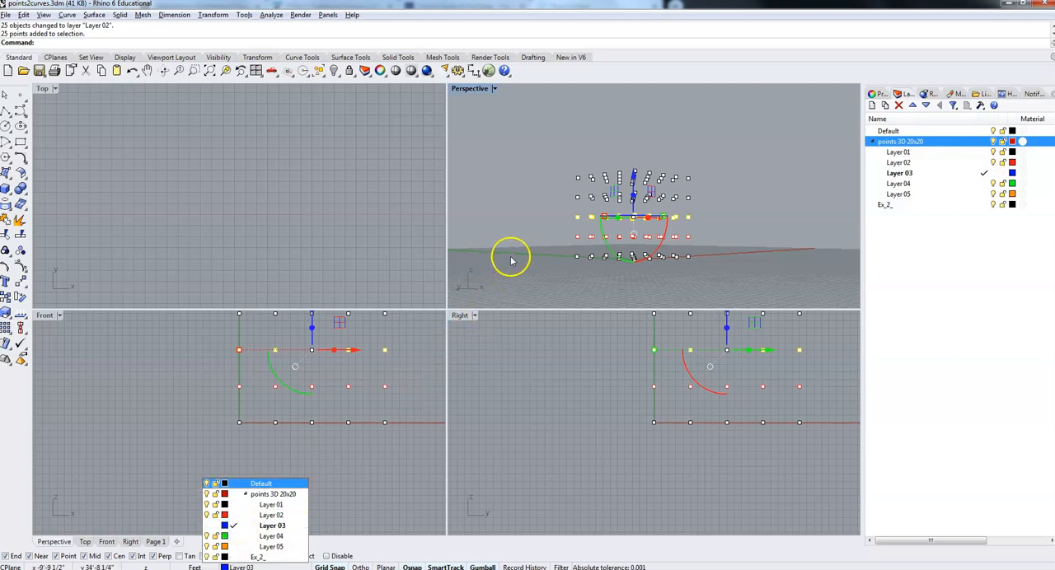
pyautogui.click(545, 217)
# Select the fourth level of points from the bottom of the grid and assign it to Layer 04.
pyautogui.click(567, 206)
pyautogui.moveTo(567, 204); pyautogui.dragTo(706, 191)
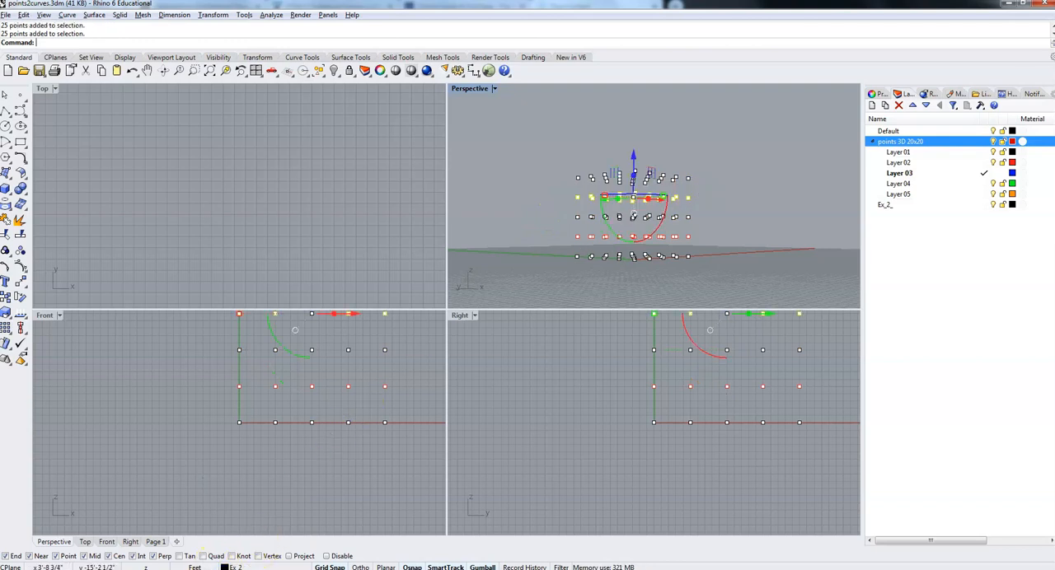
pyautogui.click(236, 567)
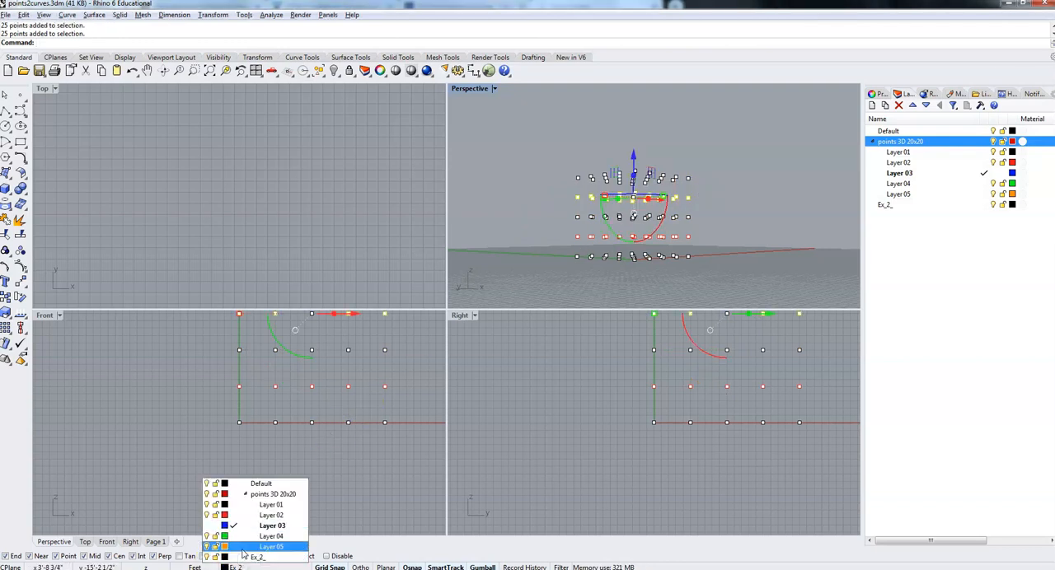
pyautogui.click(241, 540)
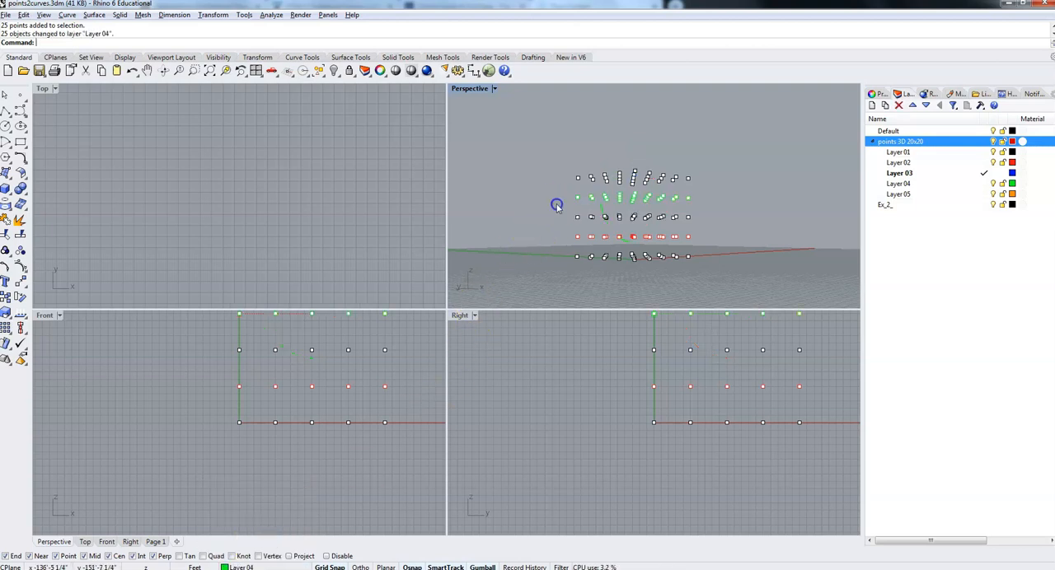
# Select the topmost level of points and assign it to Layer 05, and clear the selection.
pyautogui.moveTo(548, 161); pyautogui.dragTo(706, 189)
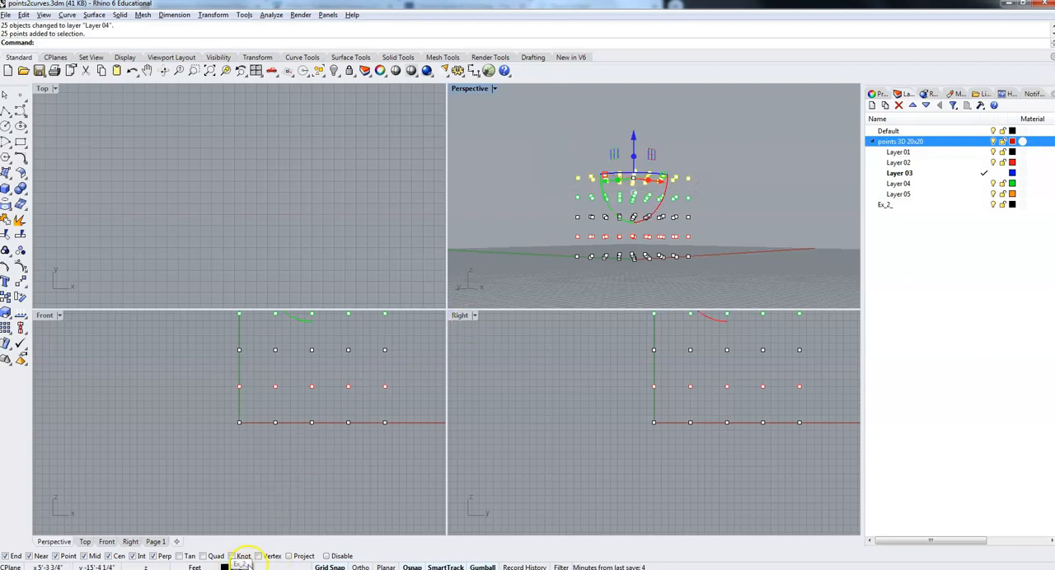
pyautogui.click(241, 566)
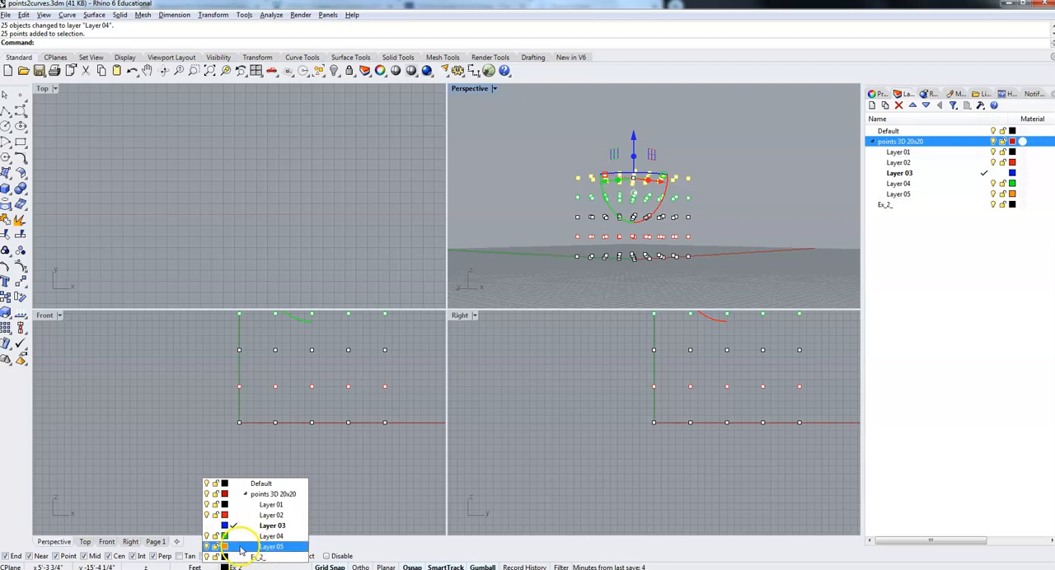
pyautogui.click(240, 549)
pyautogui.click(535, 169)
pyautogui.moveTo(709, 189); pyautogui.dragTo(596, 193, button='right')
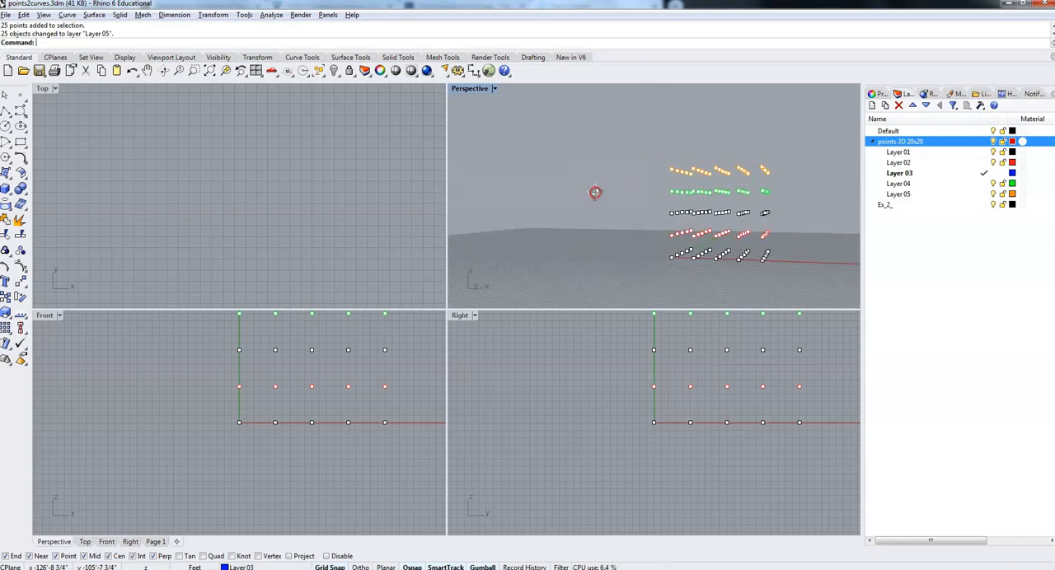
# Toggle the visibility of Layers 01, 02, 04 and 05 off and on to check which points each holds.
pyautogui.click(992, 162)
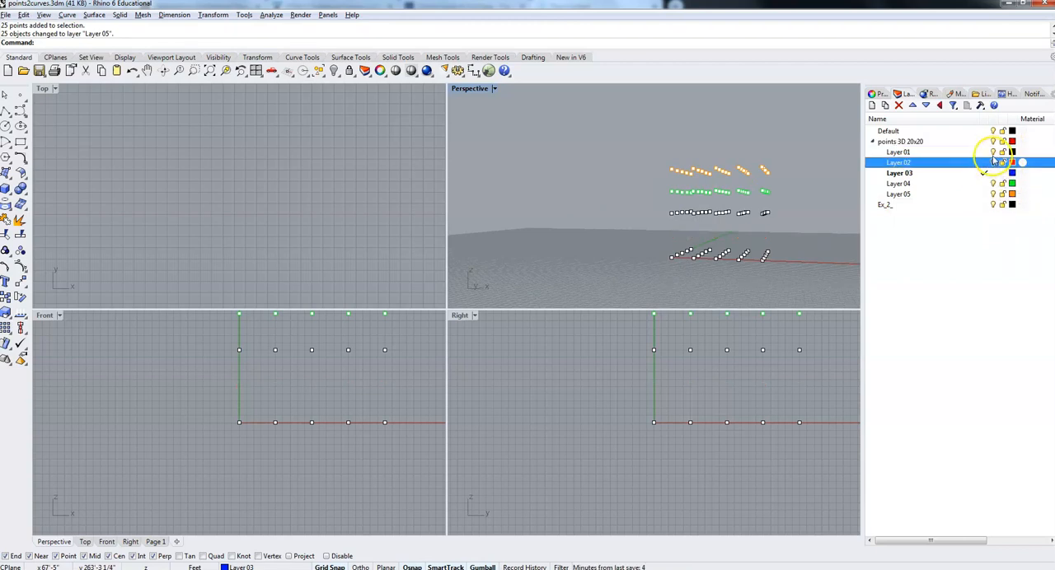
pyautogui.click(993, 153)
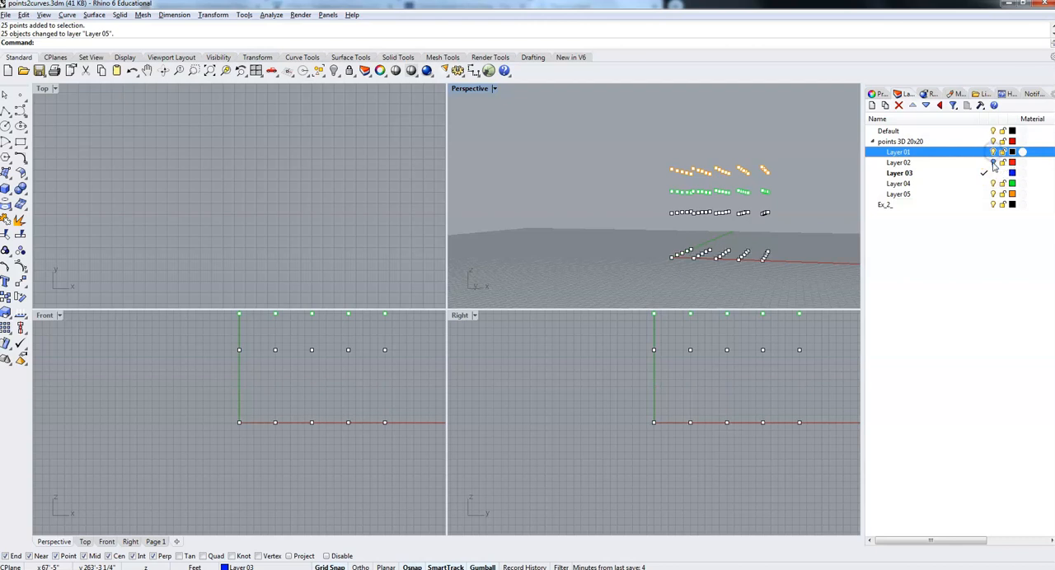
pyautogui.click(992, 162)
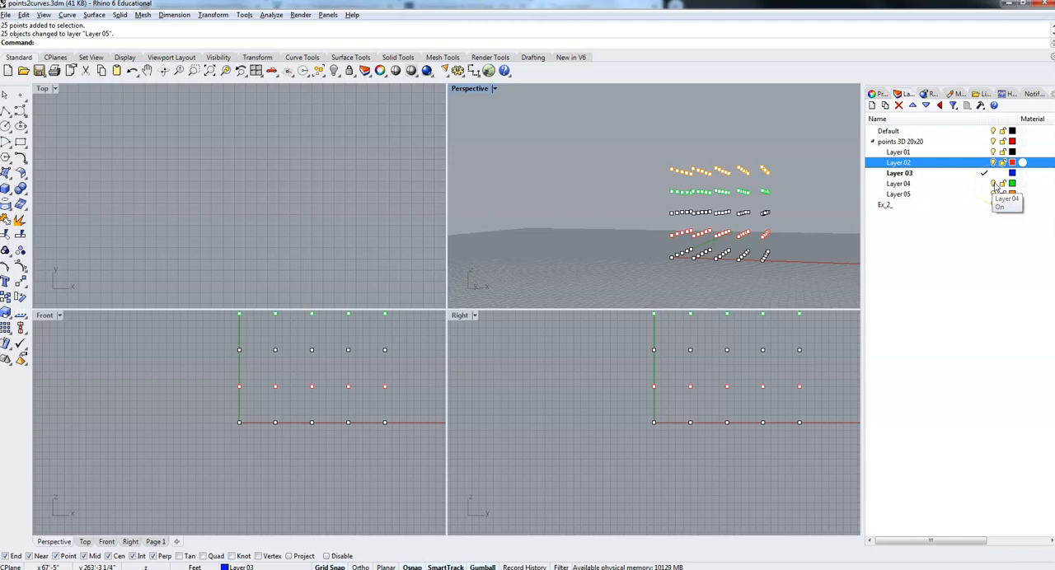
pyautogui.click(993, 183)
pyautogui.click(993, 193)
pyautogui.click(993, 184)
pyautogui.click(993, 193)
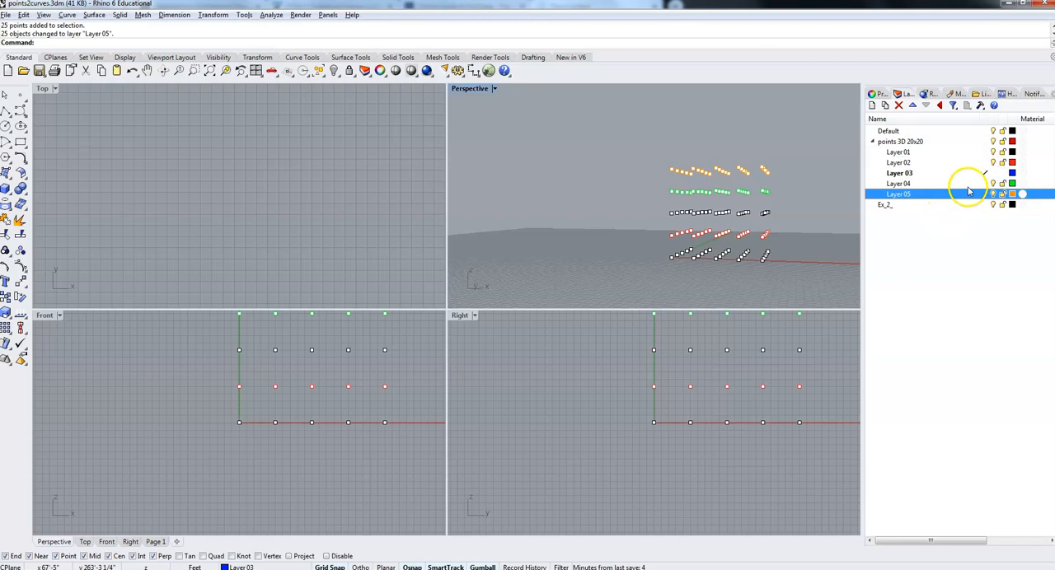
# Make Default the current layer.
pyautogui.click(895, 143)
pyautogui.click(930, 134)
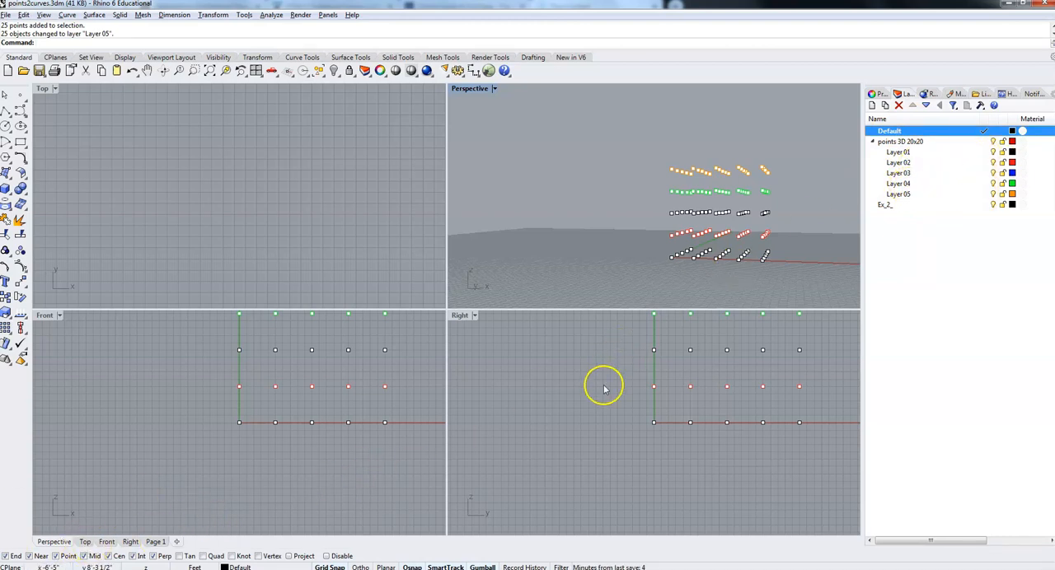
# Draw a stair-shaped polyline through the grid points on the y = 20' face, starting at 0,20',20' and descending in 5-foot steps to 20',20',5'.
pyautogui.moveTo(824, 283); pyautogui.dragTo(751, 287, button='right')
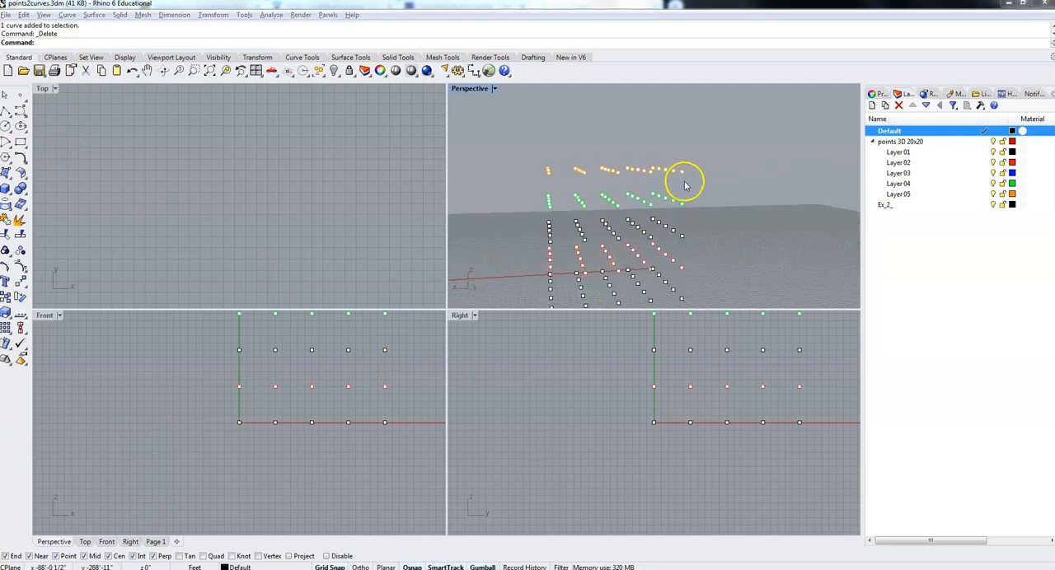
pyautogui.moveTo(489, 238)
pyautogui.mouseDown(button='right')
pyautogui.moveTo(539, 243)
pyautogui.moveTo(557, 262)
pyautogui.moveTo(483, 219)
pyautogui.moveTo(478, 235)
pyautogui.moveTo(492, 243)
pyautogui.mouseUp(button='right')
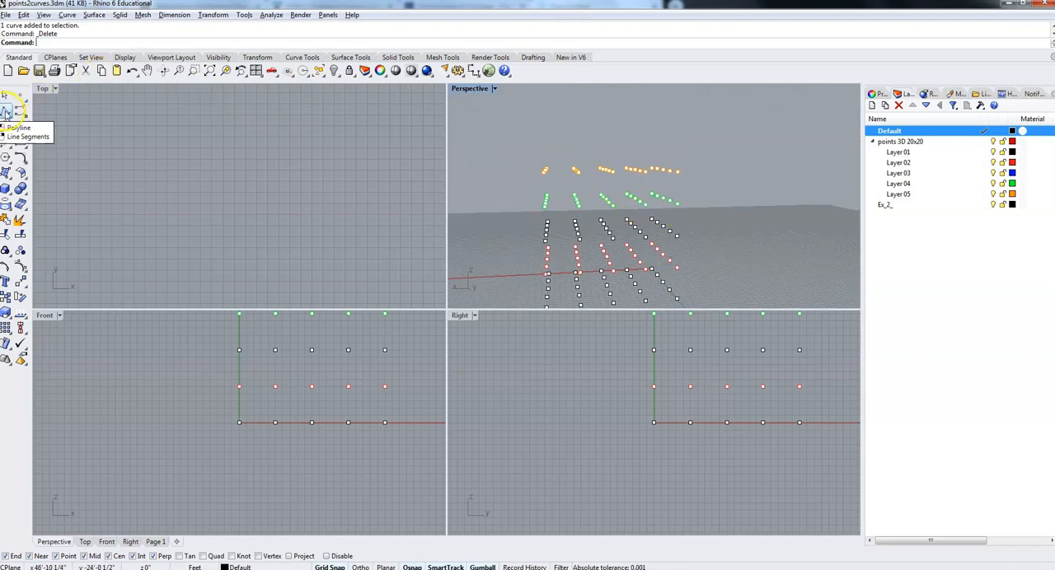
pyautogui.click(6, 113)
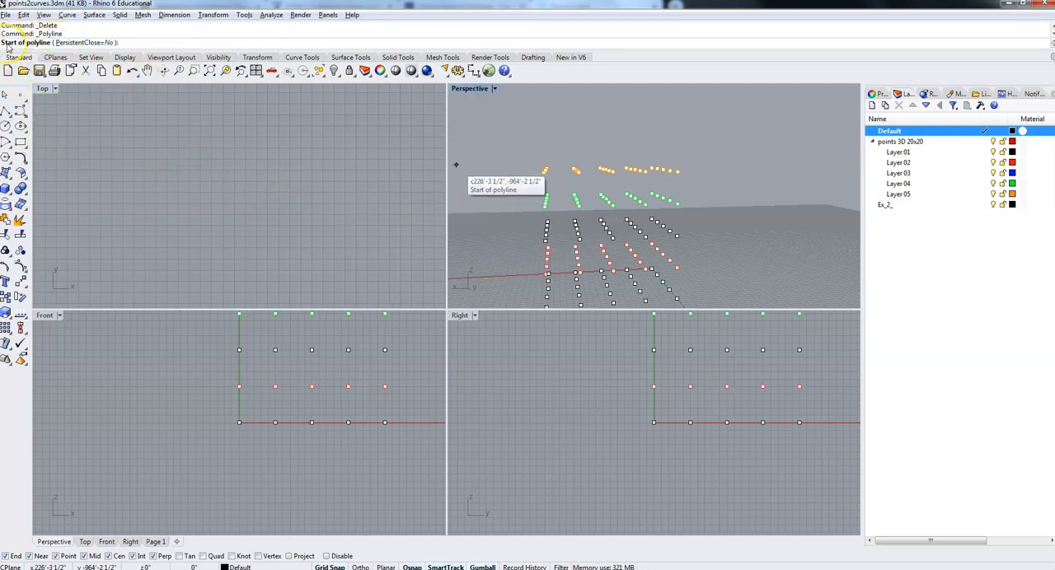
pyautogui.click(678, 171)
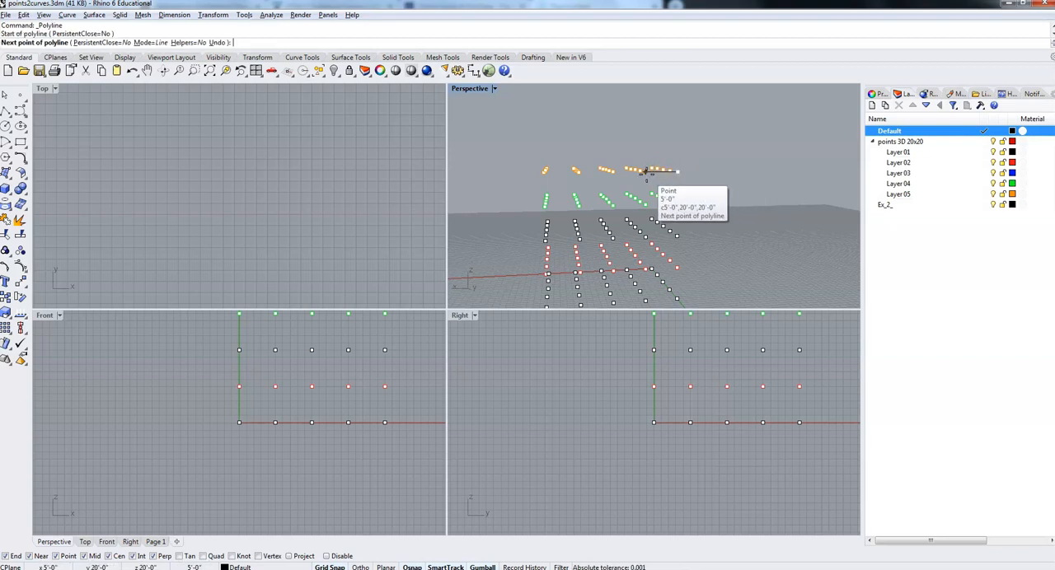
pyautogui.click(645, 170)
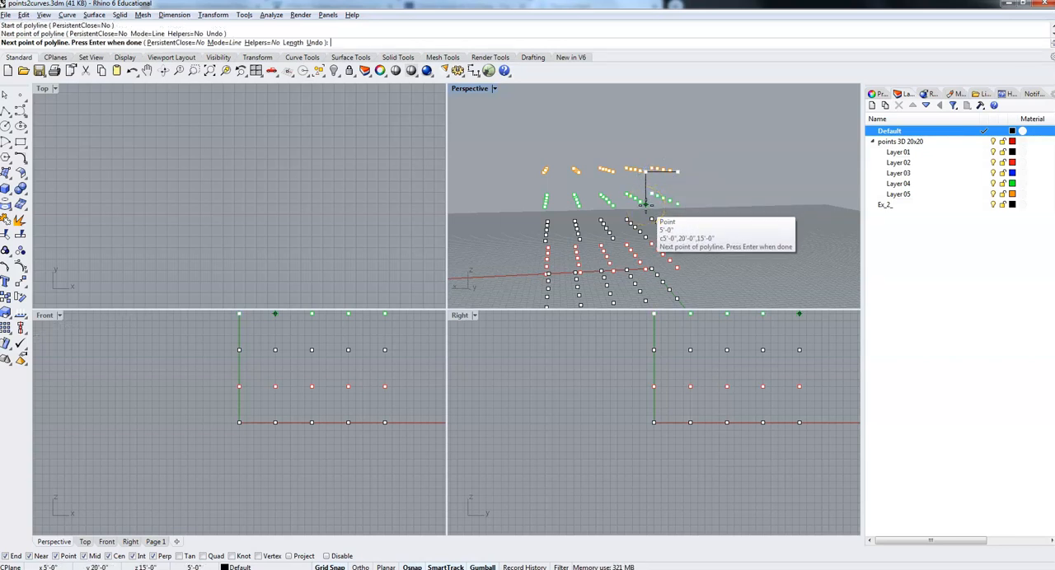
pyautogui.click(646, 204)
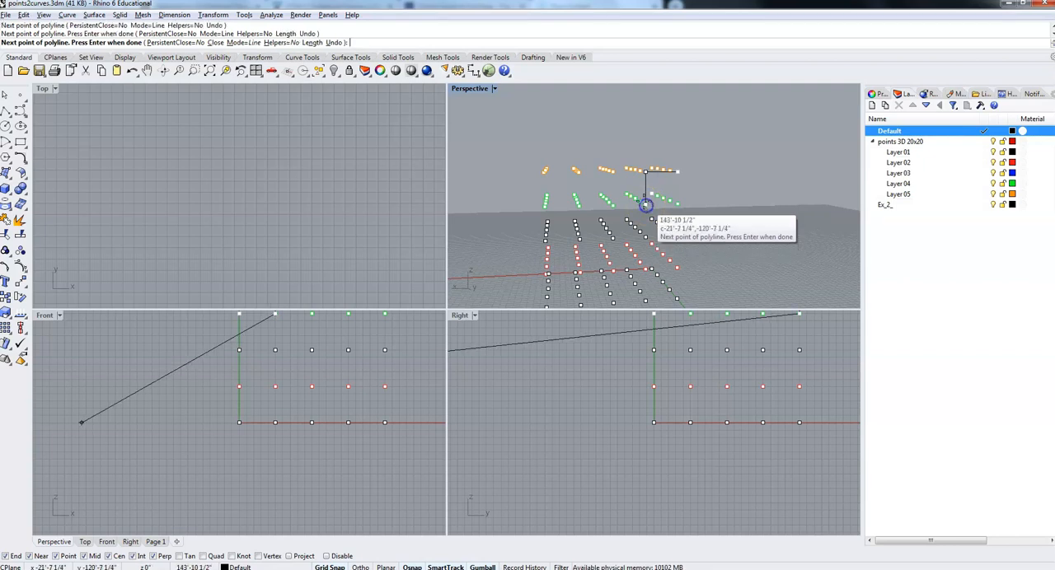
pyautogui.click(617, 206)
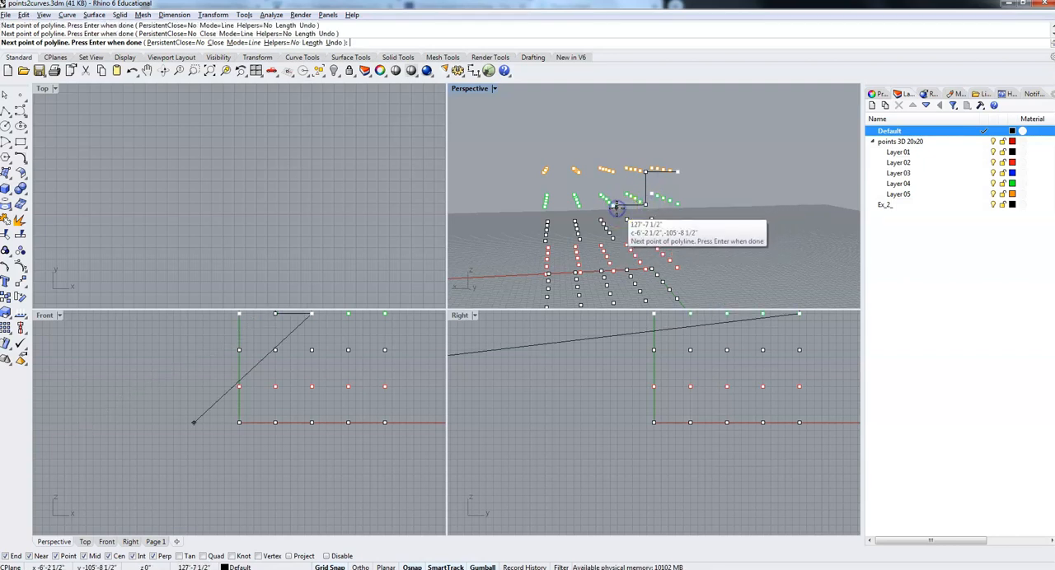
pyautogui.click(611, 239)
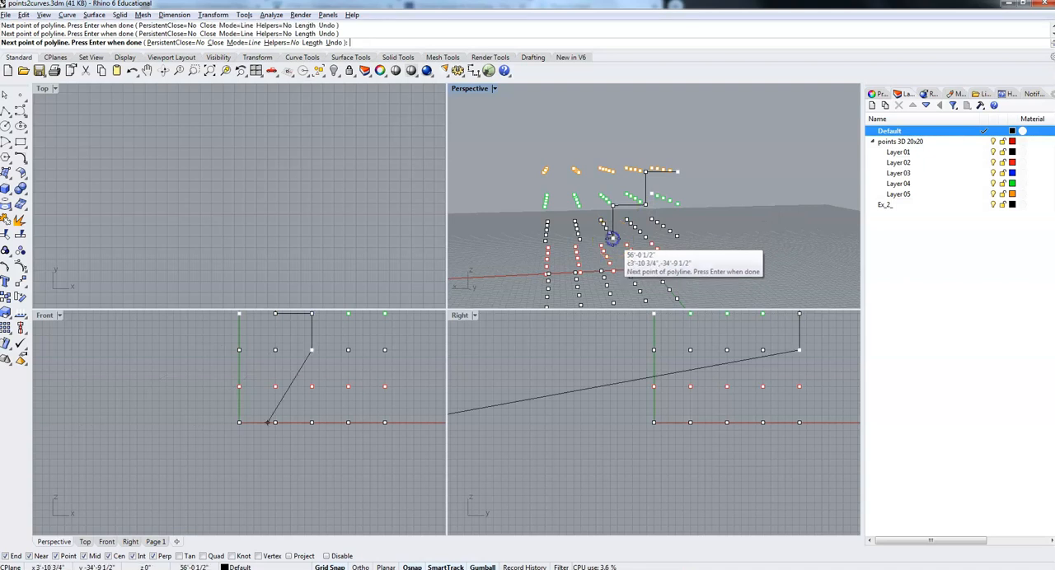
pyautogui.click(579, 240)
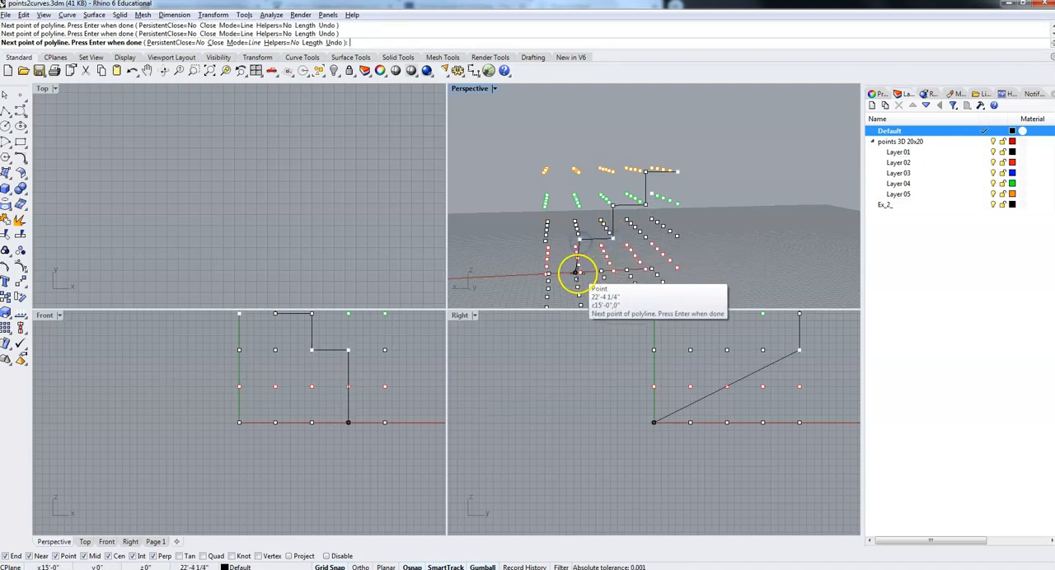
pyautogui.click(548, 275)
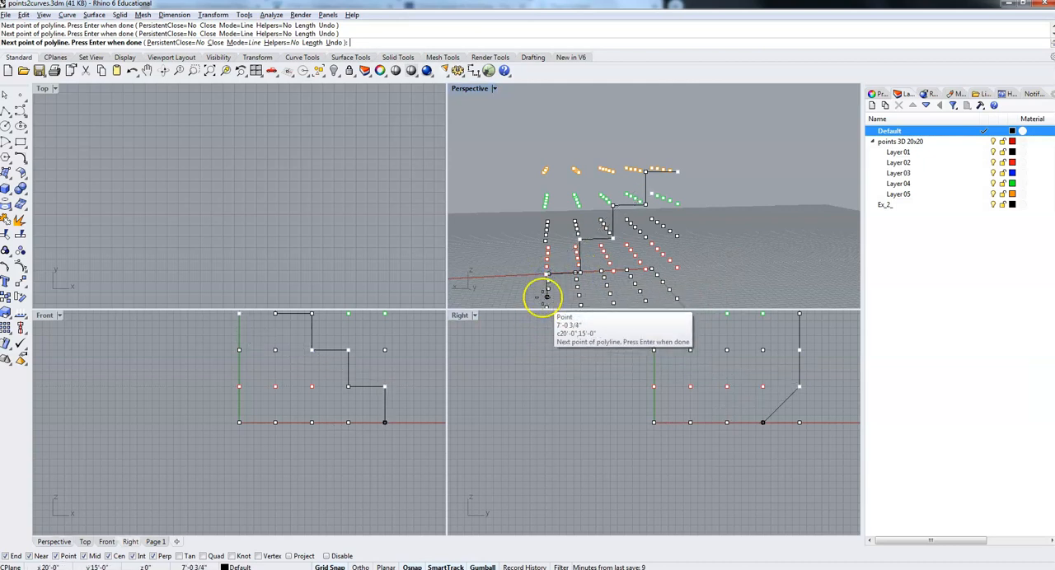
# Continue the polyline down to the bottom level, along the base to x = 0, and close it at its start point.
pyautogui.scroll(-3, 544, 295)
pyautogui.click(544, 311)
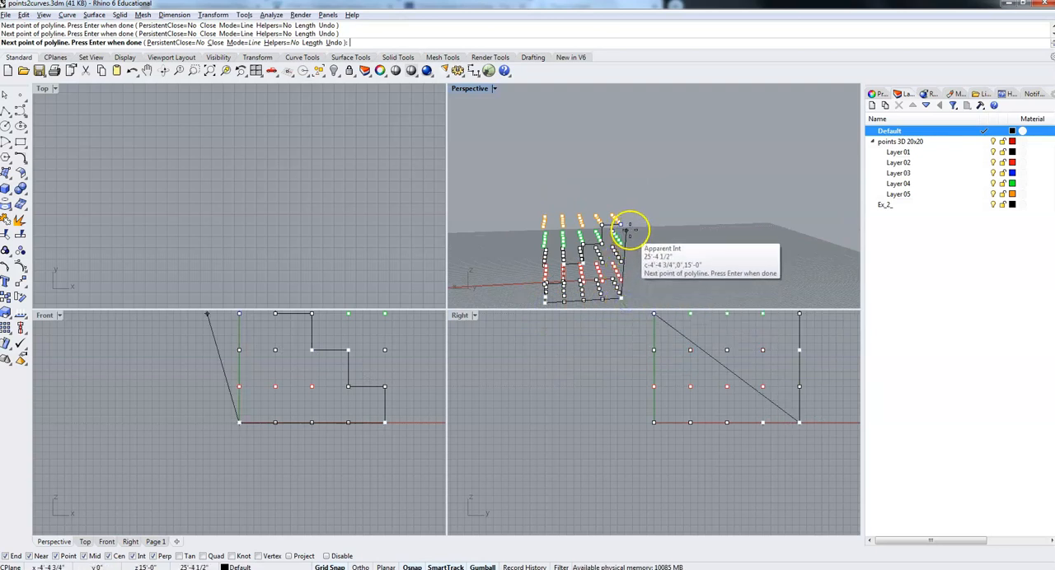
pyautogui.press('Return')
# Examine the closed stair-shaped polyline from several angles in the Perspective view.
pyautogui.moveTo(536, 261); pyautogui.dragTo(585, 236, button='right')
pyautogui.moveTo(581, 232); pyautogui.dragTo(564, 247, button='right')
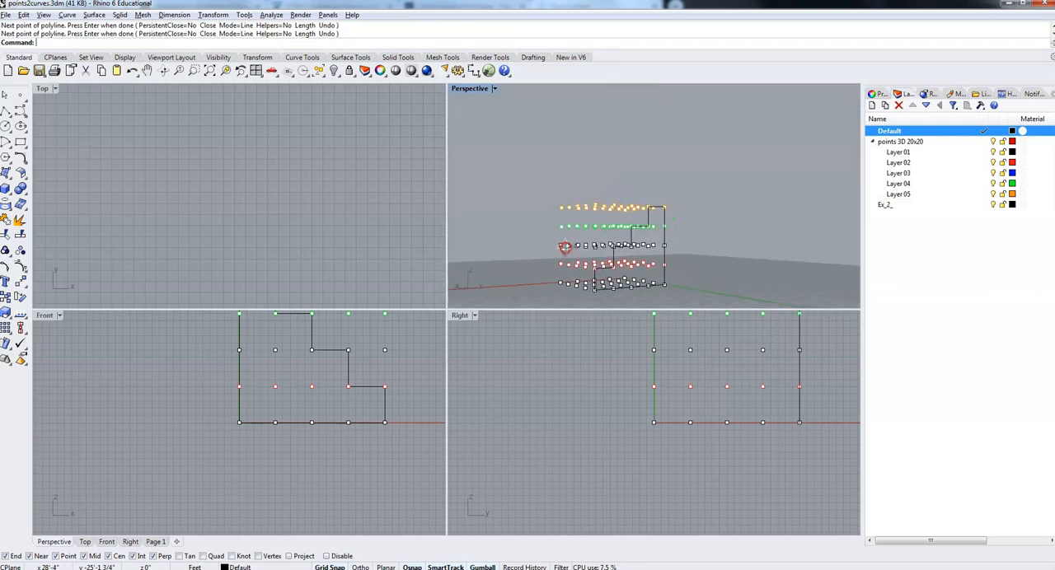
pyautogui.moveTo(567, 290); pyautogui.dragTo(588, 271, button='right')
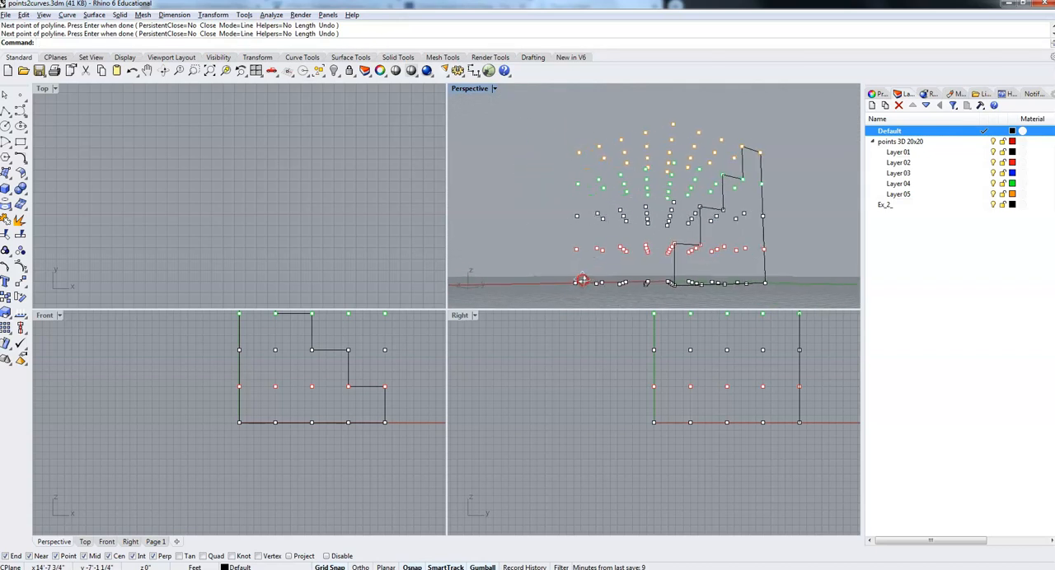
pyautogui.moveTo(566, 283); pyautogui.dragTo(544, 281, button='right')
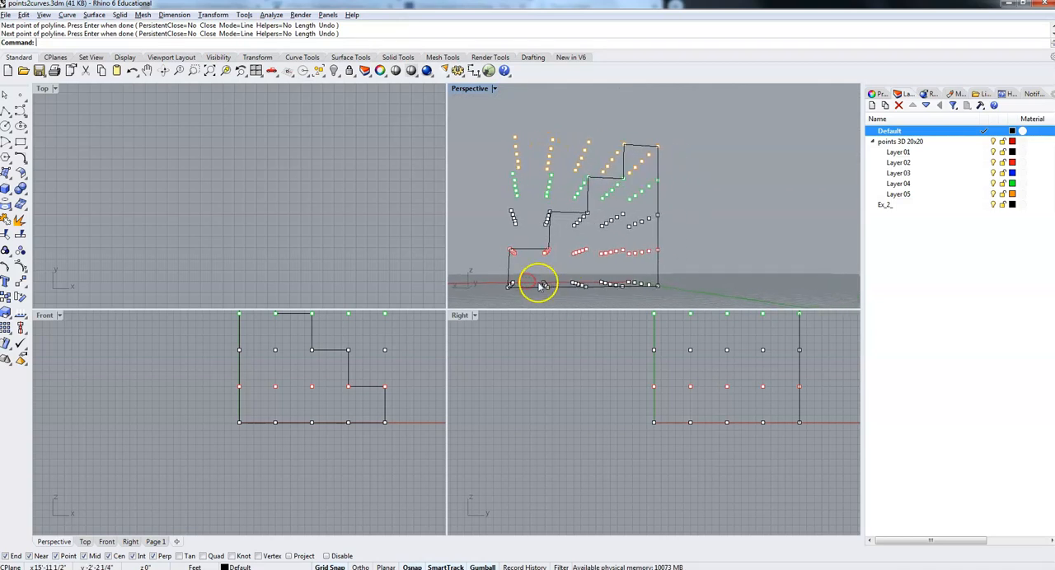
# Draw a stair-shaped polyline through the grid points on the y = 0 face, descending in 5-foot steps from 0,0,20' to 15',0,10'.
pyautogui.moveTo(534, 295); pyautogui.dragTo(528, 290, button='right')
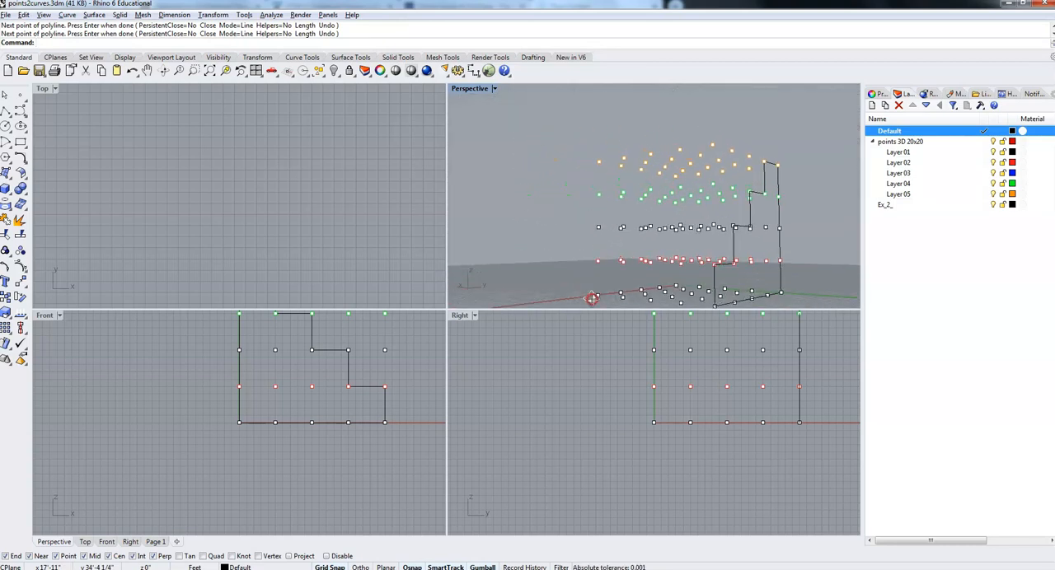
pyautogui.moveTo(597, 296); pyautogui.dragTo(624, 295, button='right')
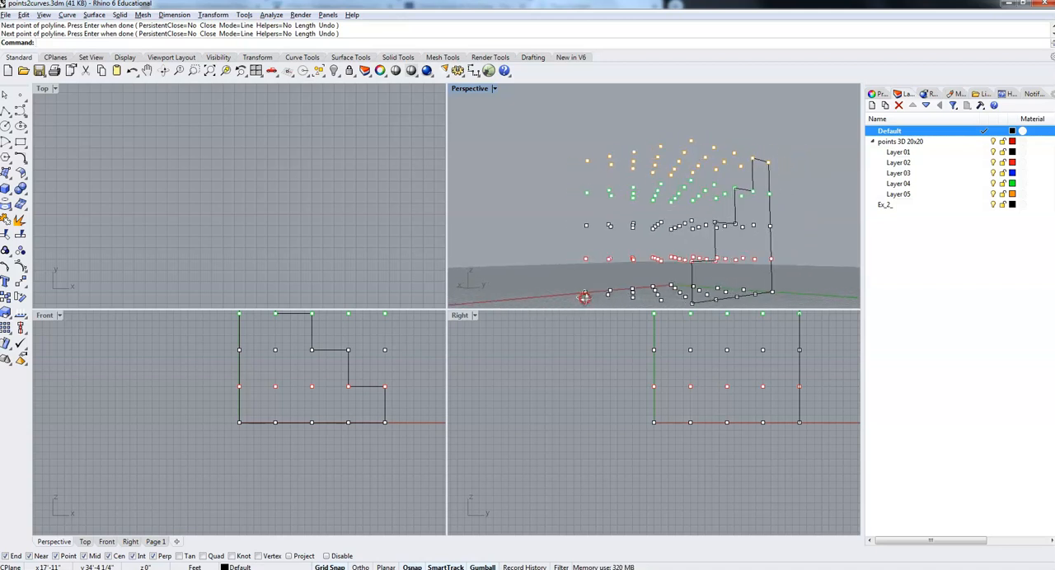
pyautogui.moveTo(550, 292); pyautogui.dragTo(593, 308, button='right')
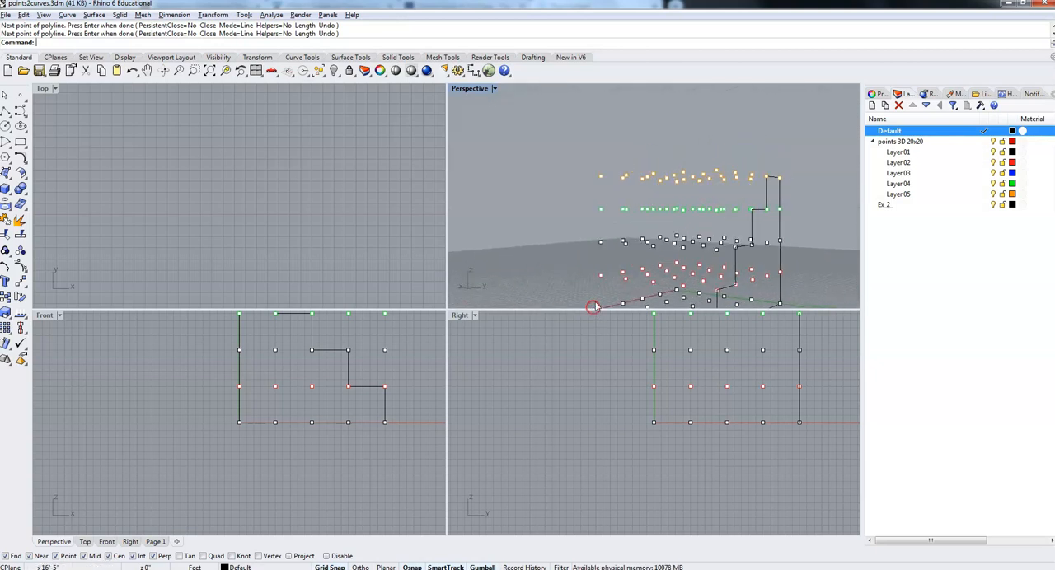
pyautogui.moveTo(622, 235); pyautogui.dragTo(817, 256, button='right')
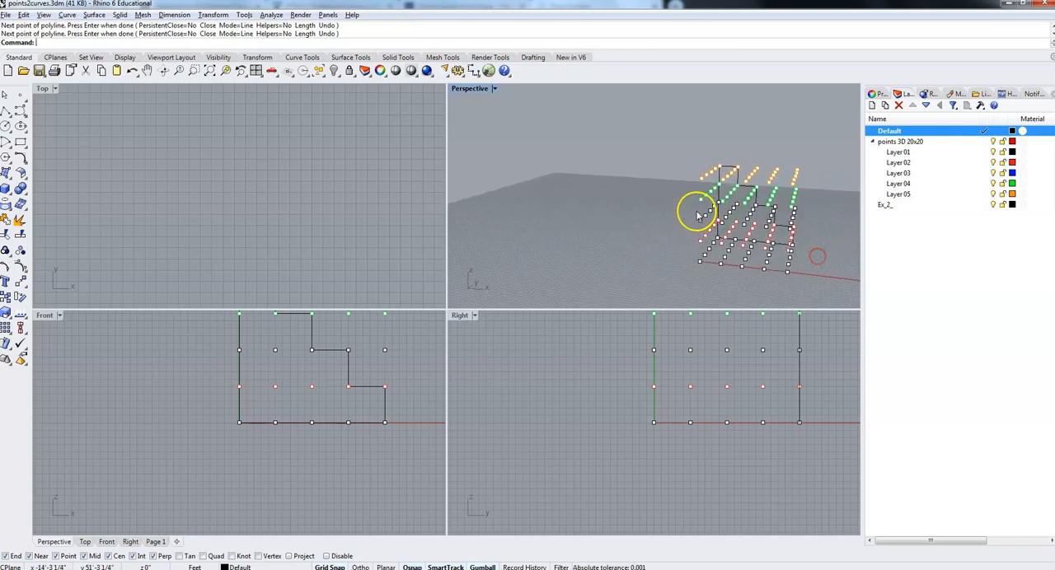
pyautogui.scroll(3, 697, 215)
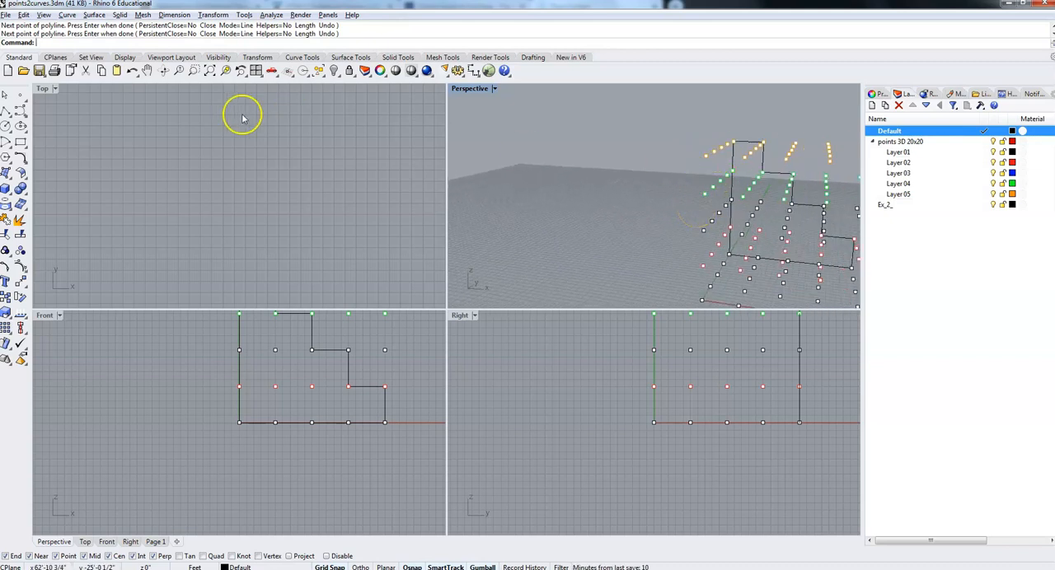
pyautogui.click(6, 111)
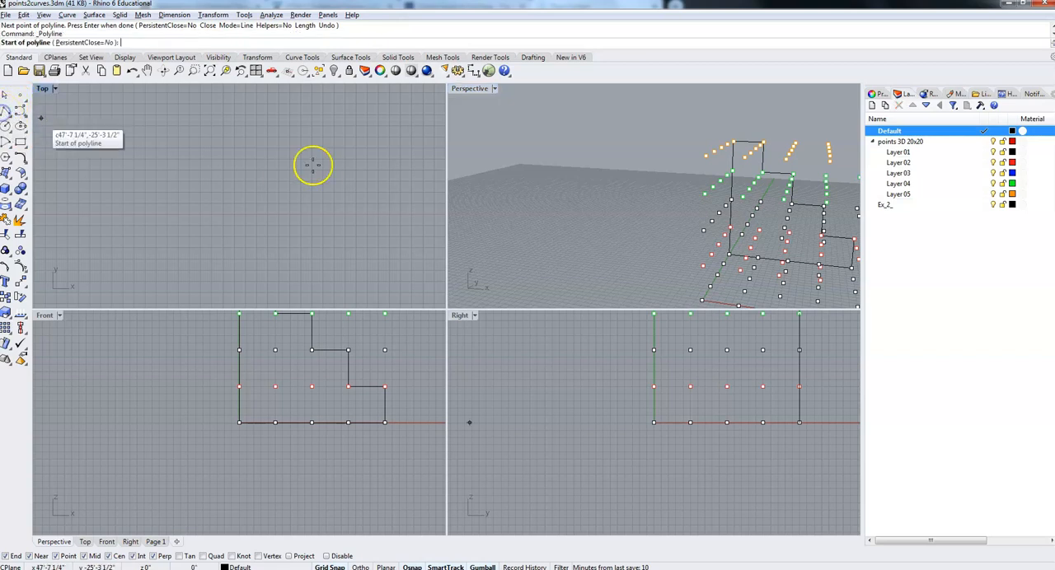
pyautogui.click(705, 155)
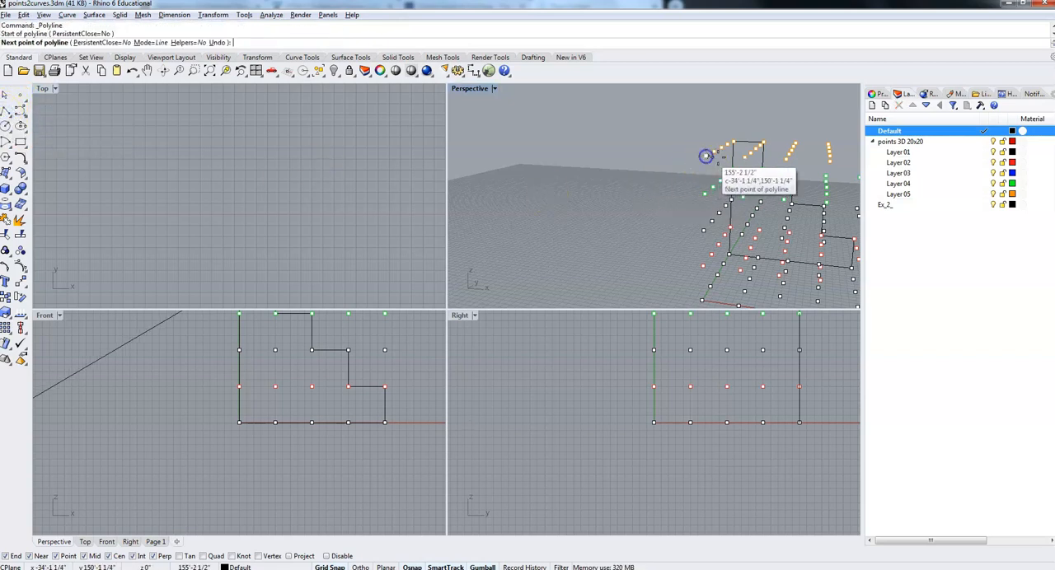
pyautogui.click(744, 157)
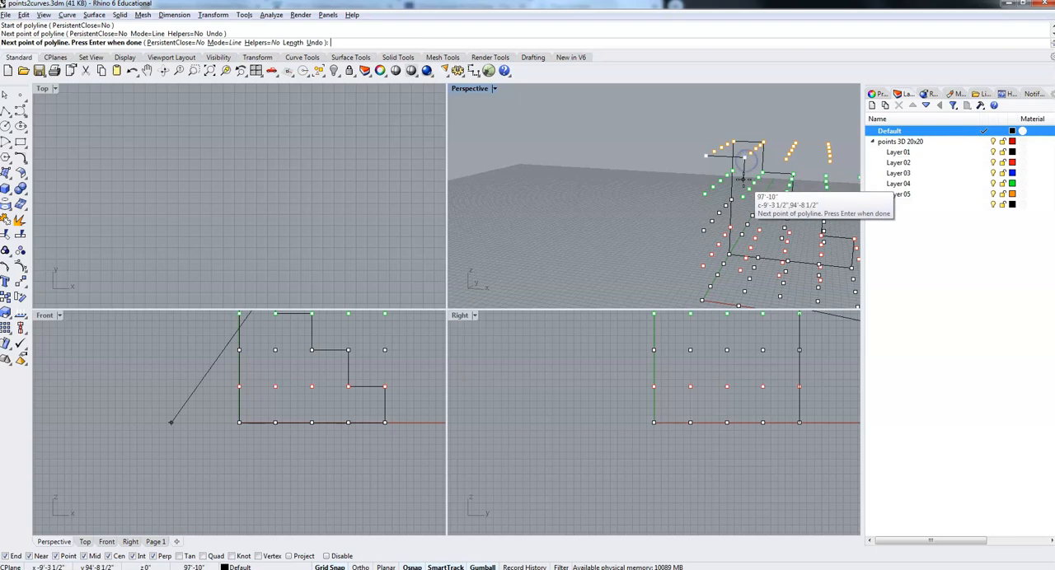
pyautogui.click(744, 197)
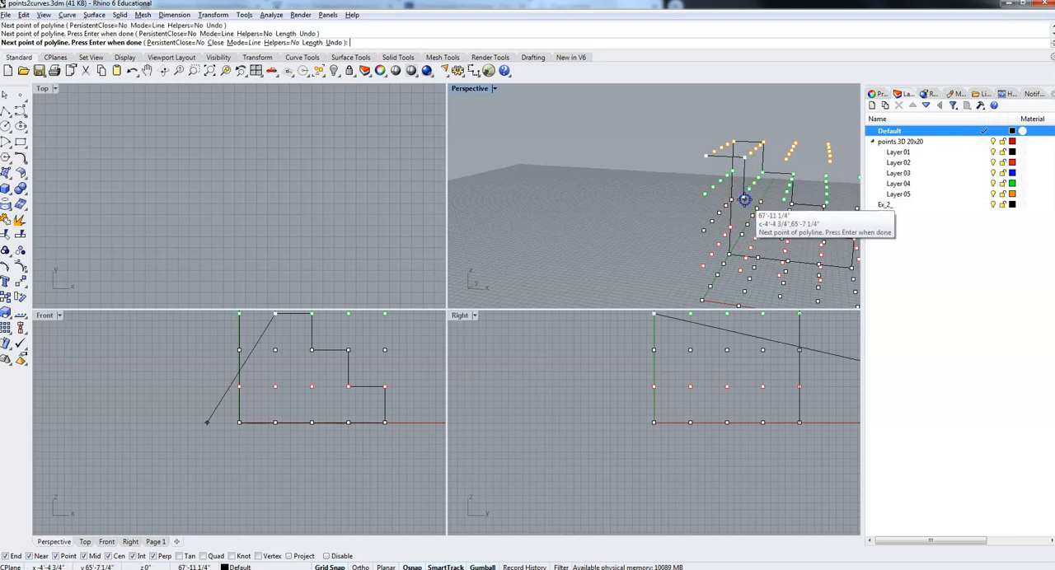
pyautogui.click(785, 198)
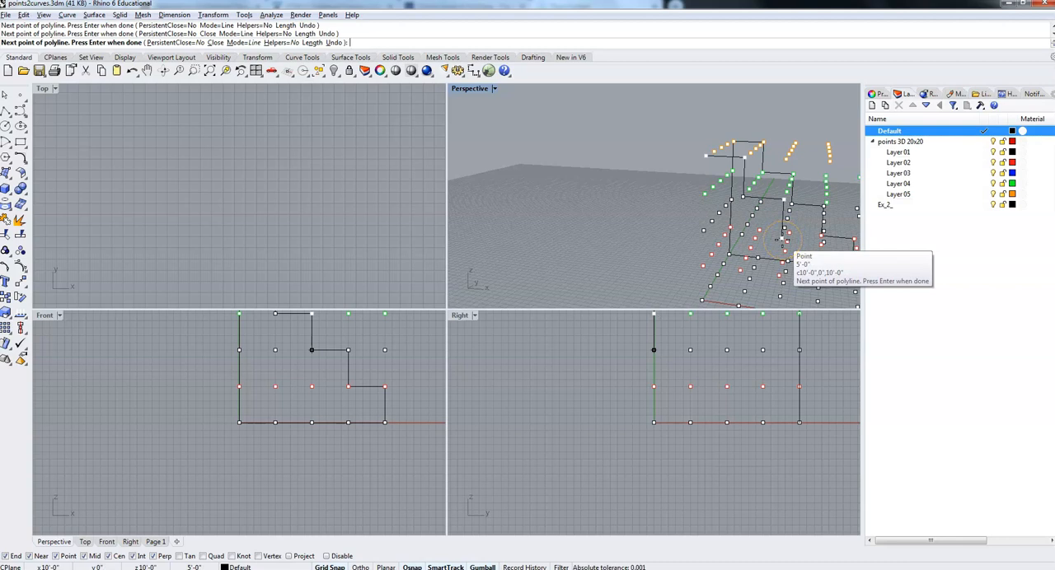
pyautogui.click(822, 240)
pyautogui.click(825, 242)
# Continue the polyline through 15',0,5', 20',0,5' and 20',0,0, along the base to the origin, and close it at 0,0,20'.
pyautogui.moveTo(828, 266); pyautogui.dragTo(853, 251, button='right')
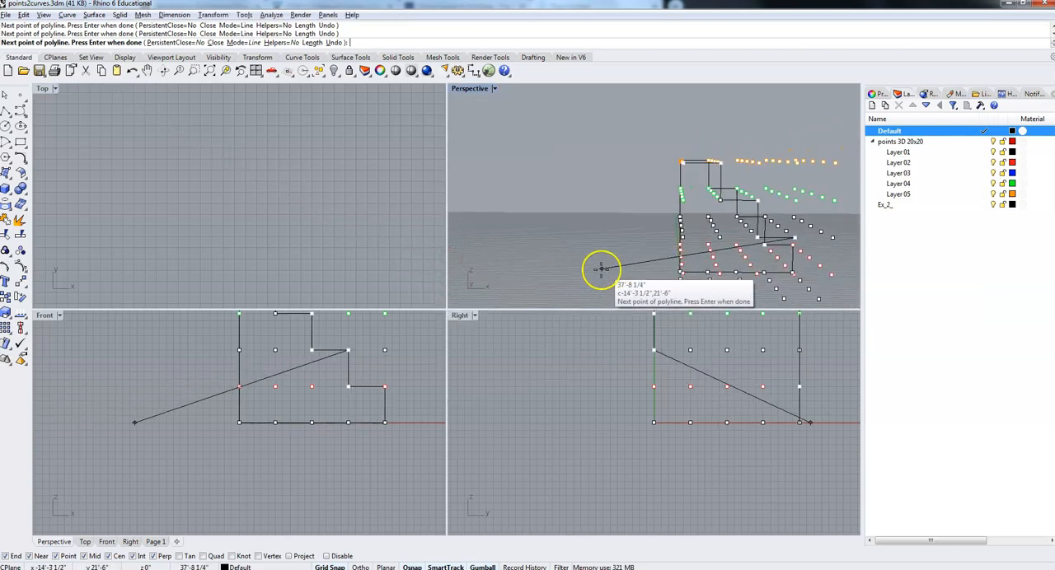
pyautogui.moveTo(801, 284); pyautogui.dragTo(825, 265, button='right')
pyautogui.click(778, 285)
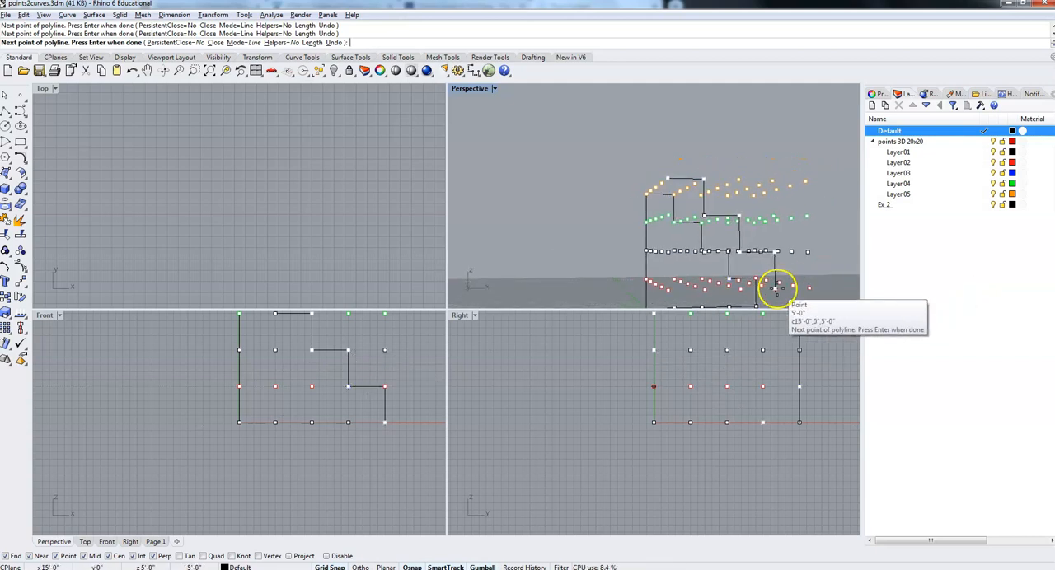
pyautogui.click(811, 289)
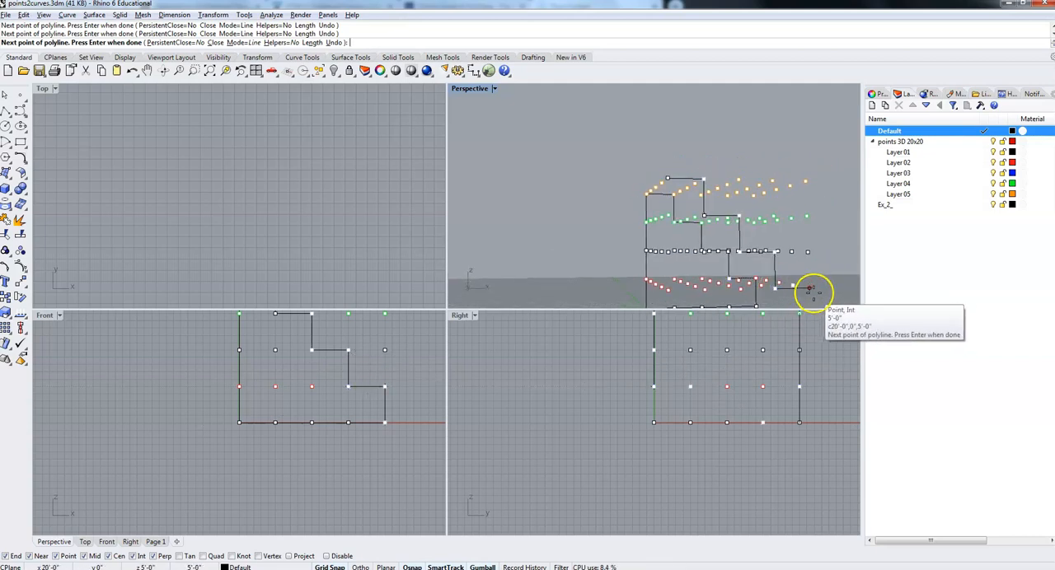
pyautogui.moveTo(820, 296); pyautogui.dragTo(796, 108, button='right')
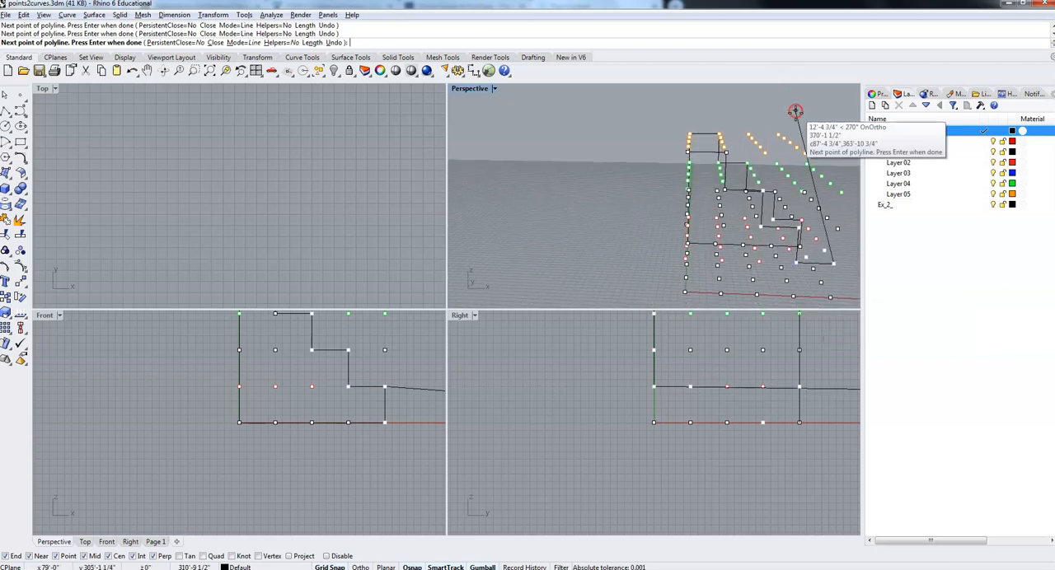
pyautogui.click(831, 298)
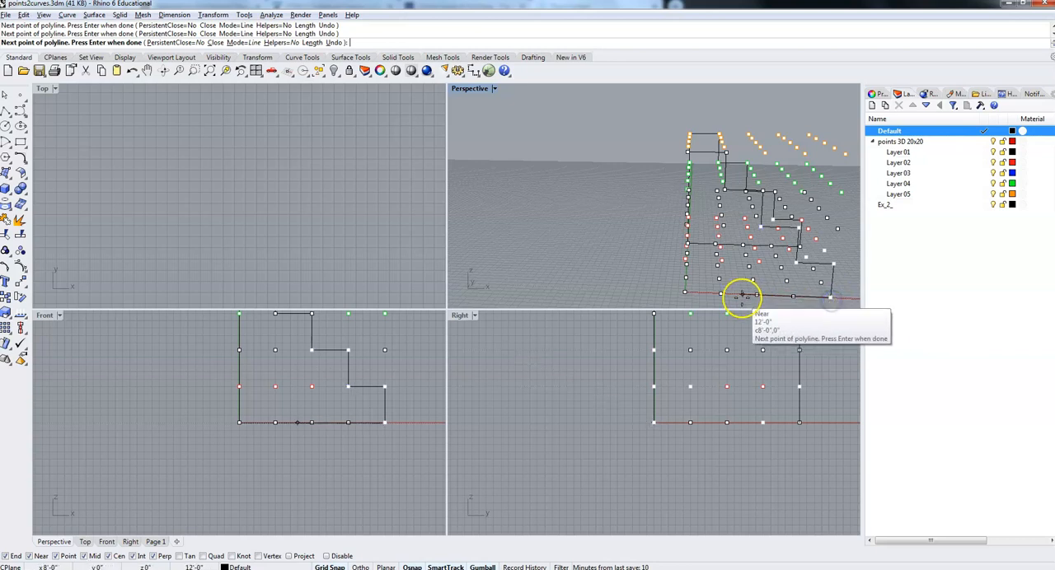
pyautogui.click(684, 293)
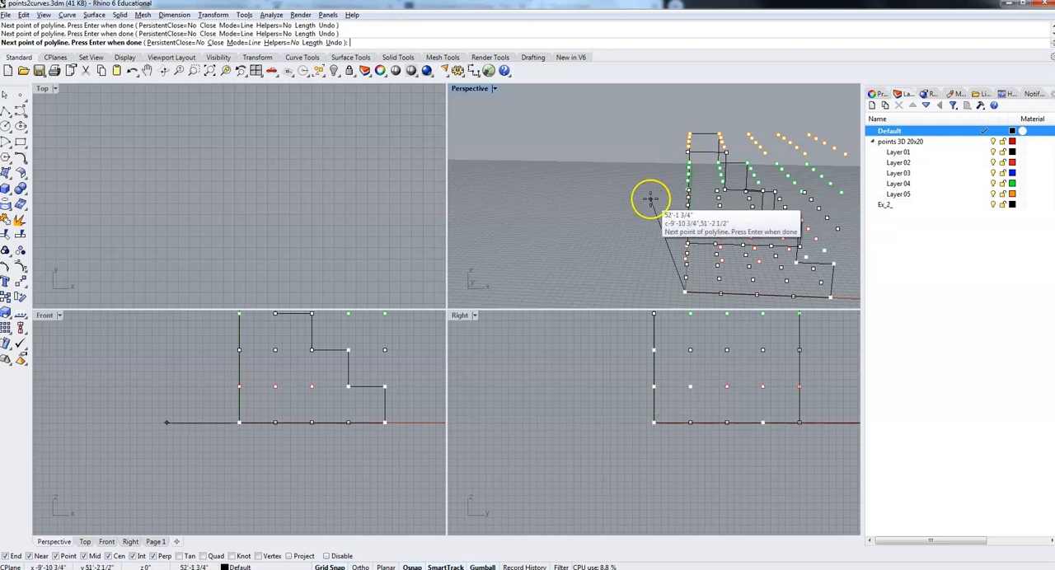
pyautogui.click(688, 153)
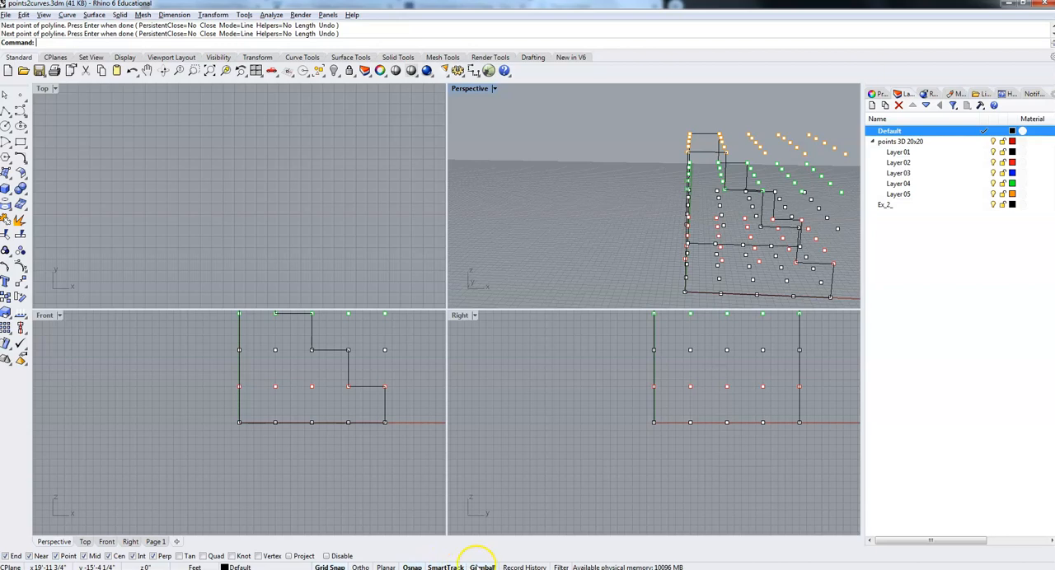
# Connect the two stair outlines along the base at x = 0 with a polyline from 0,20',0 to the origin.
pyautogui.moveTo(651, 266); pyautogui.dragTo(778, 286, button='right')
pyautogui.click(5, 110)
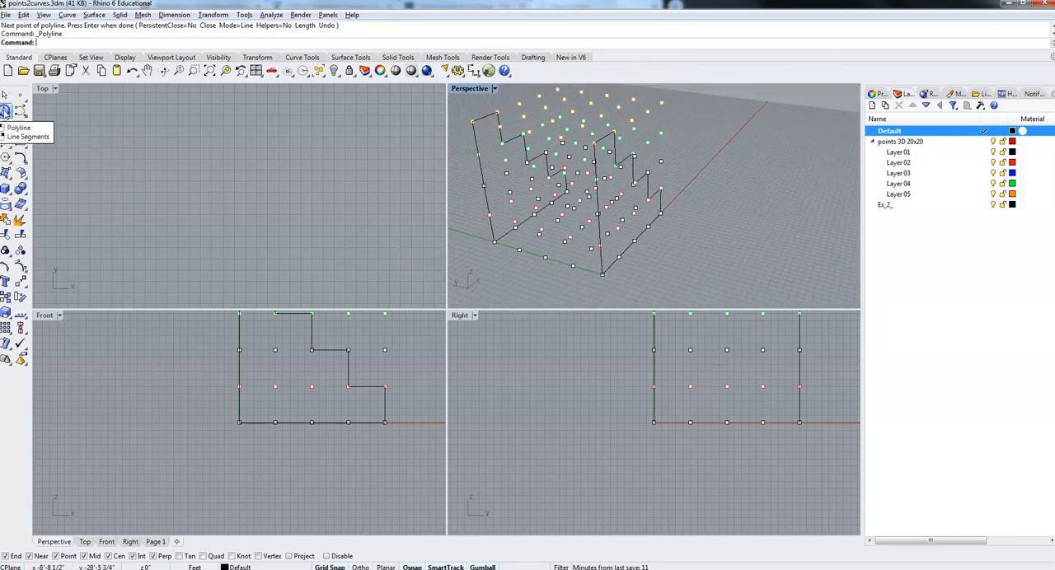
pyautogui.click(495, 241)
pyautogui.moveTo(697, 264); pyautogui.dragTo(651, 268, button='right')
pyautogui.click(644, 246)
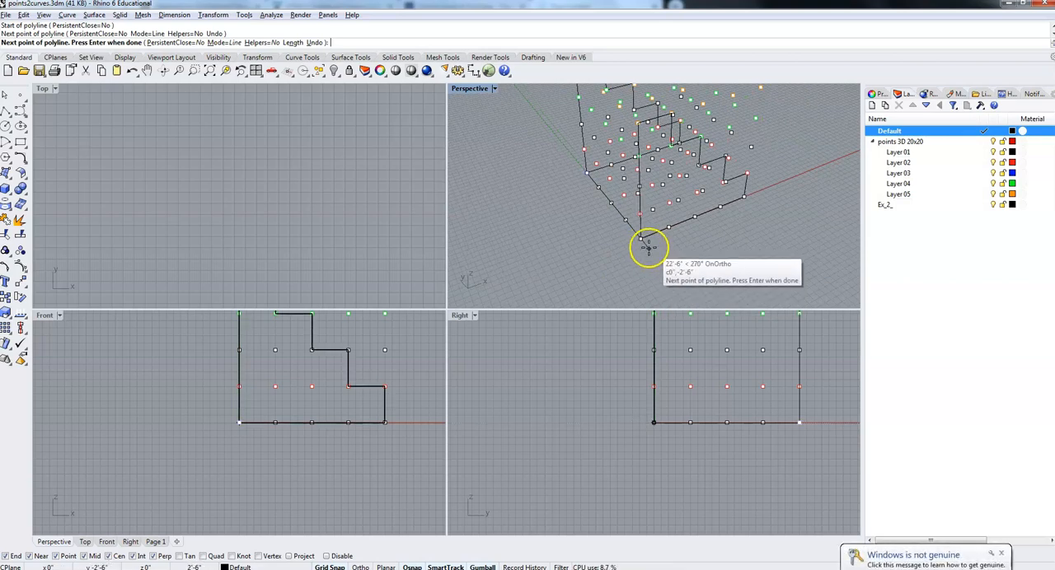
pyautogui.rightClick(647, 249)
# Bring the x = 20' side of both stair outlines into full view in the Perspective viewport.
pyautogui.moveTo(690, 246)
pyautogui.mouseDown(button='right')
pyautogui.moveTo(720, 228)
pyautogui.moveTo(600, 247)
pyautogui.moveTo(542, 228)
pyautogui.moveTo(710, 238)
pyautogui.mouseUp(button='right')
pyautogui.moveTo(829, 293); pyautogui.dragTo(765, 228, button='right')
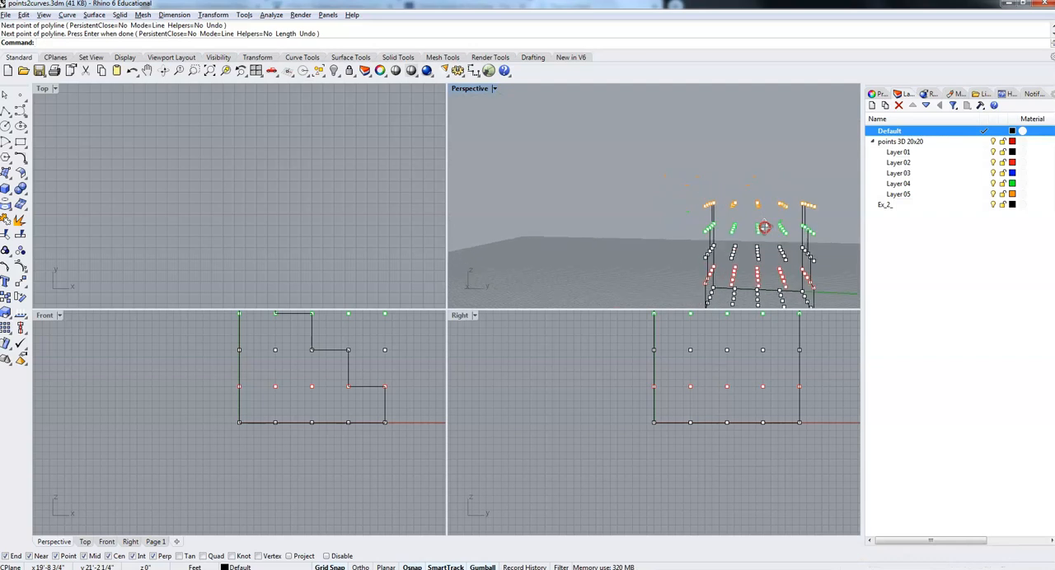
pyautogui.moveTo(795, 260); pyautogui.dragTo(811, 96, button='right')
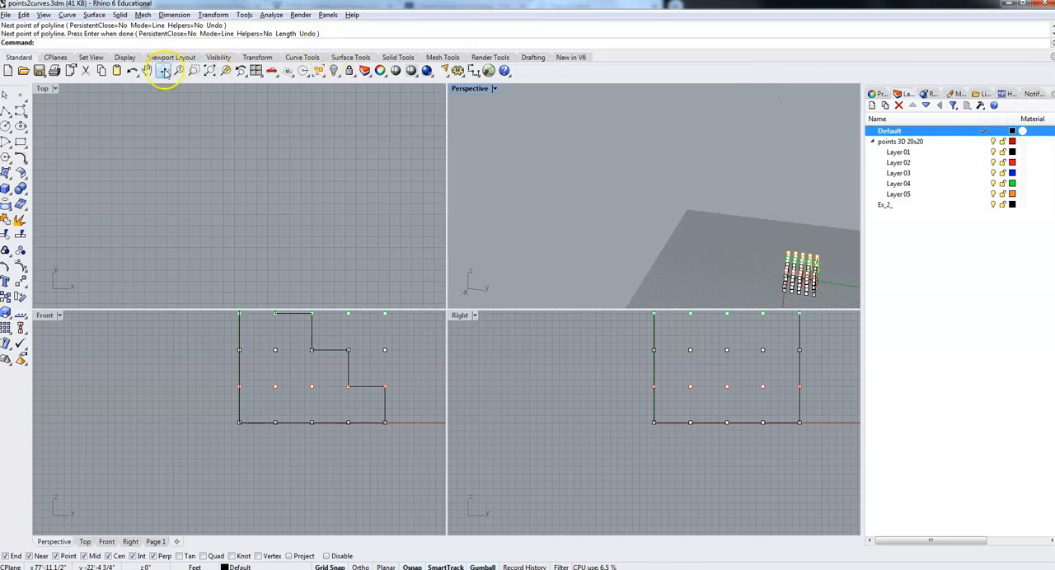
pyautogui.click(146, 71)
pyautogui.moveTo(770, 224); pyautogui.dragTo(782, 261)
pyautogui.scroll(12, 782, 260)
pyautogui.moveTo(619, 273); pyautogui.dragTo(652, 280, button='right')
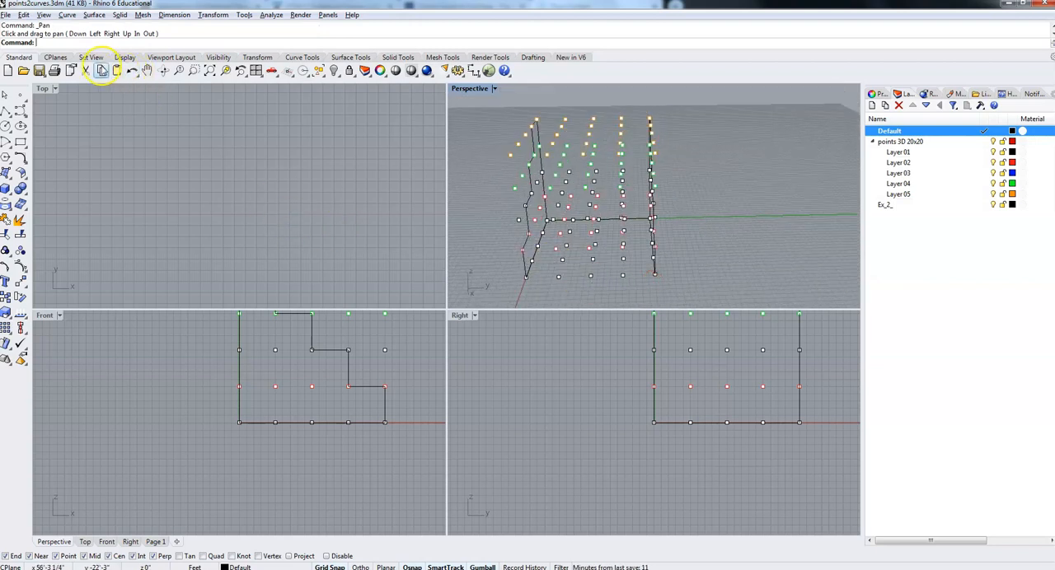
pyautogui.click(7, 115)
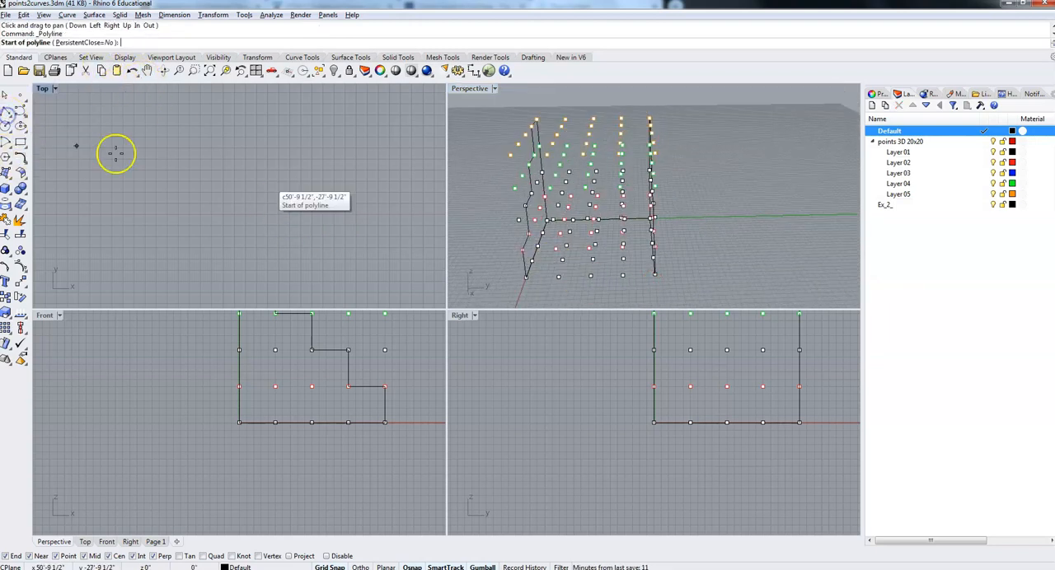
pyautogui.click(525, 278)
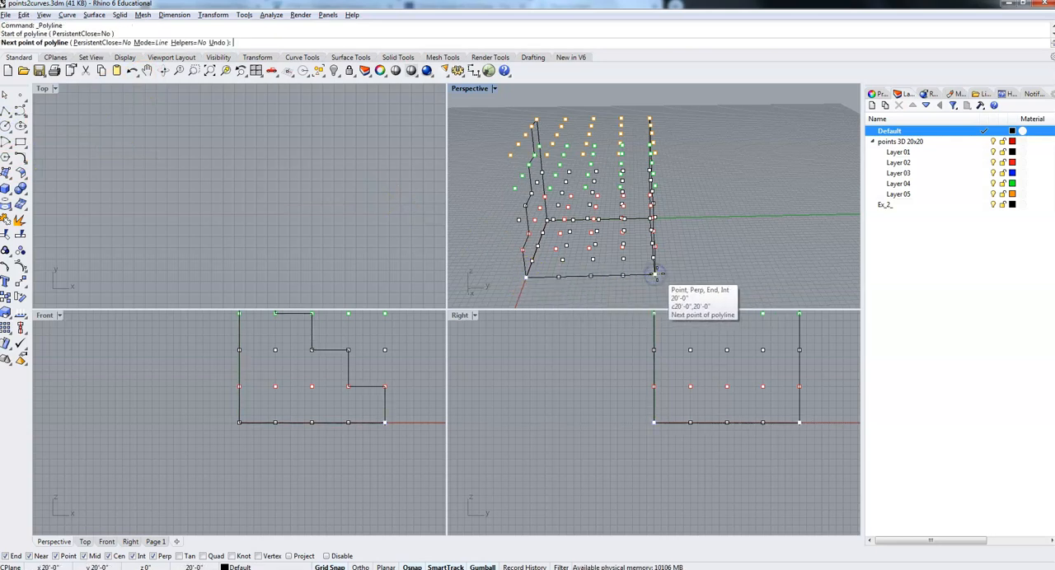
pyautogui.press('Escape')
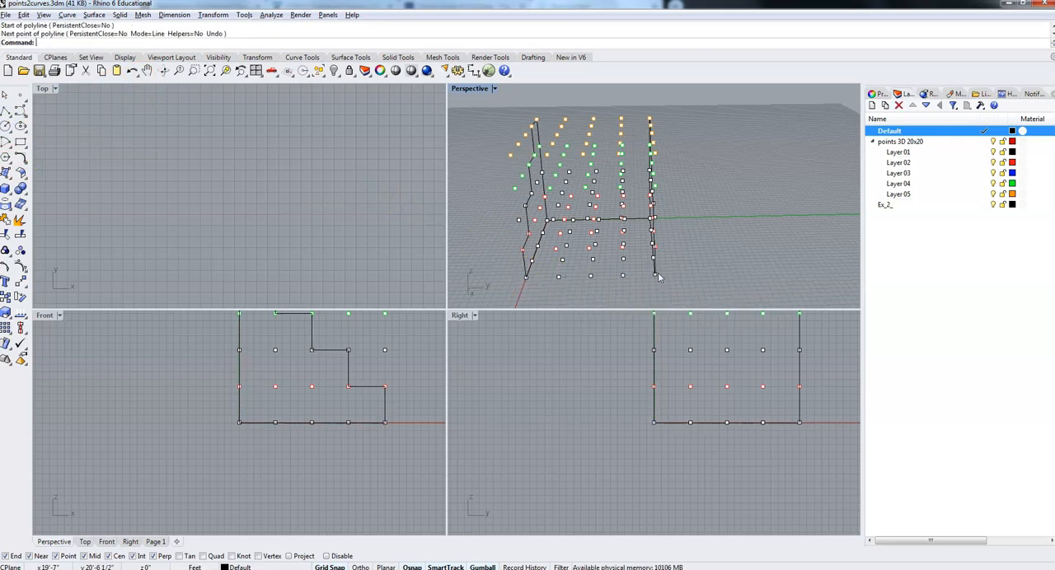
# Draw a polyline along the base at x = 20' from 20',0,0 to 20',20',0, joining the two stair outlines.
pyautogui.click(7, 116)
pyautogui.click(526, 278)
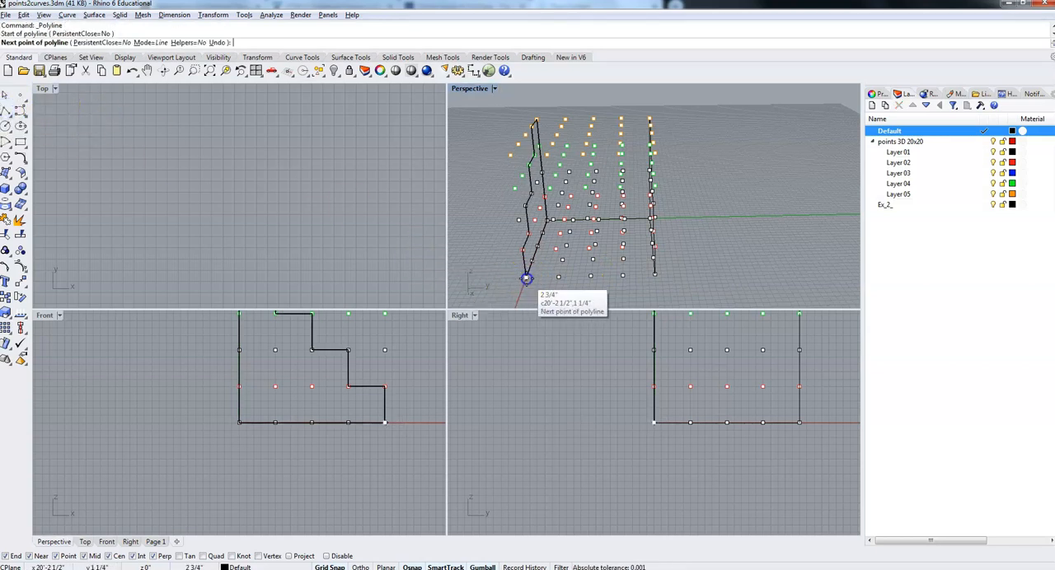
pyautogui.click(656, 275)
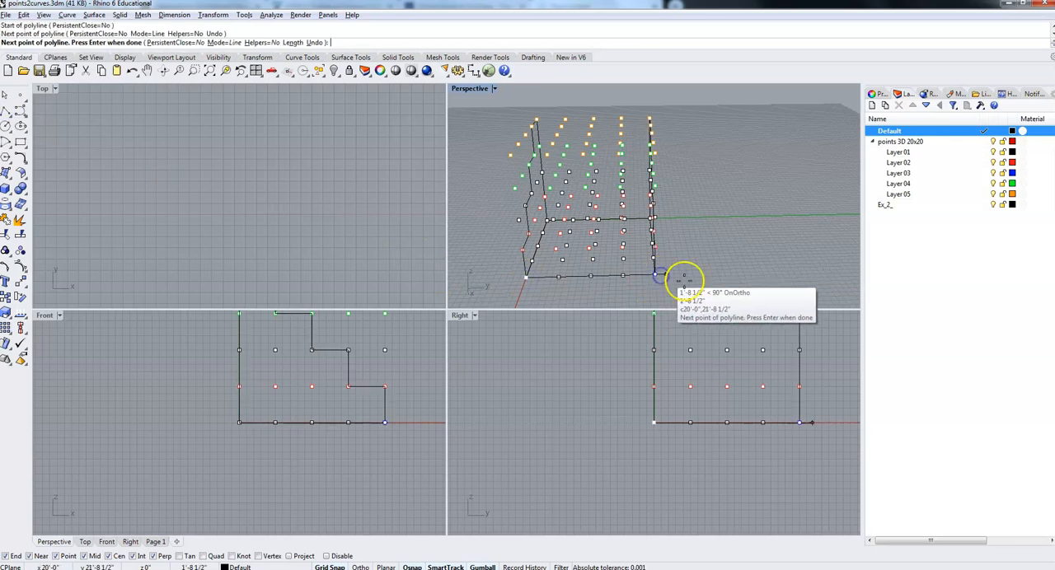
pyautogui.rightClick(682, 273)
# Draw a polyline across the outer edge of the lowest step from 20',0,5' to 20',20',5'.
pyautogui.moveTo(683, 273)
pyautogui.mouseDown(button='right')
pyautogui.moveTo(622, 294)
pyautogui.moveTo(682, 280)
pyautogui.mouseUp(button='right')
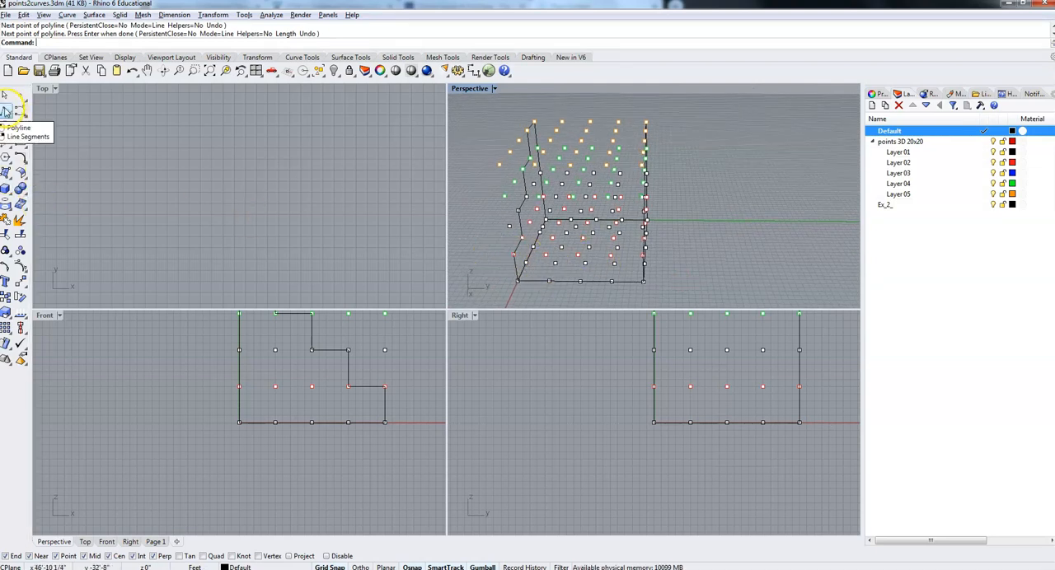
pyautogui.click(6, 111)
pyautogui.click(515, 257)
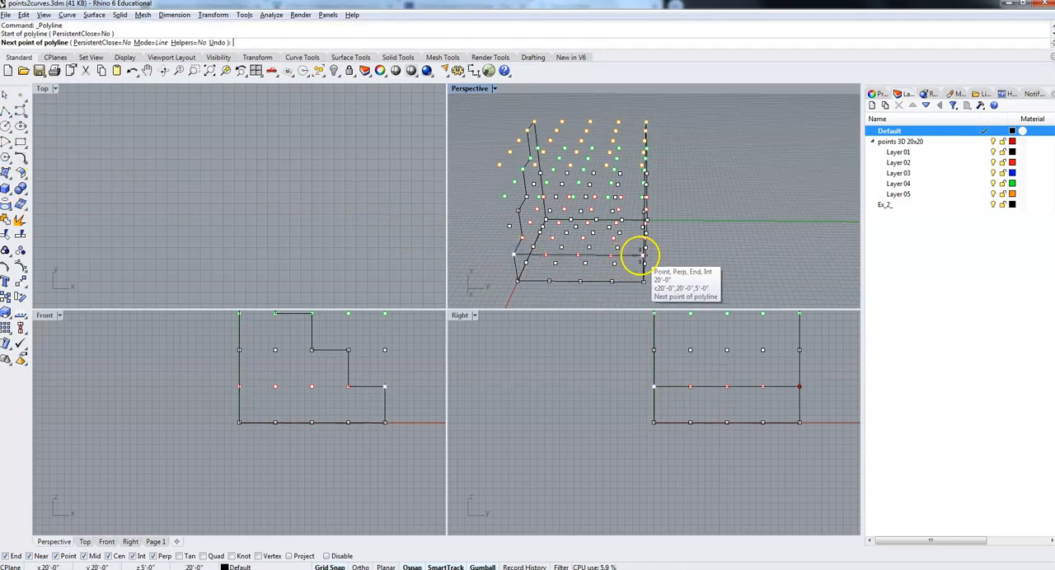
pyautogui.click(642, 257)
pyautogui.moveTo(671, 255); pyautogui.dragTo(626, 255, button='right')
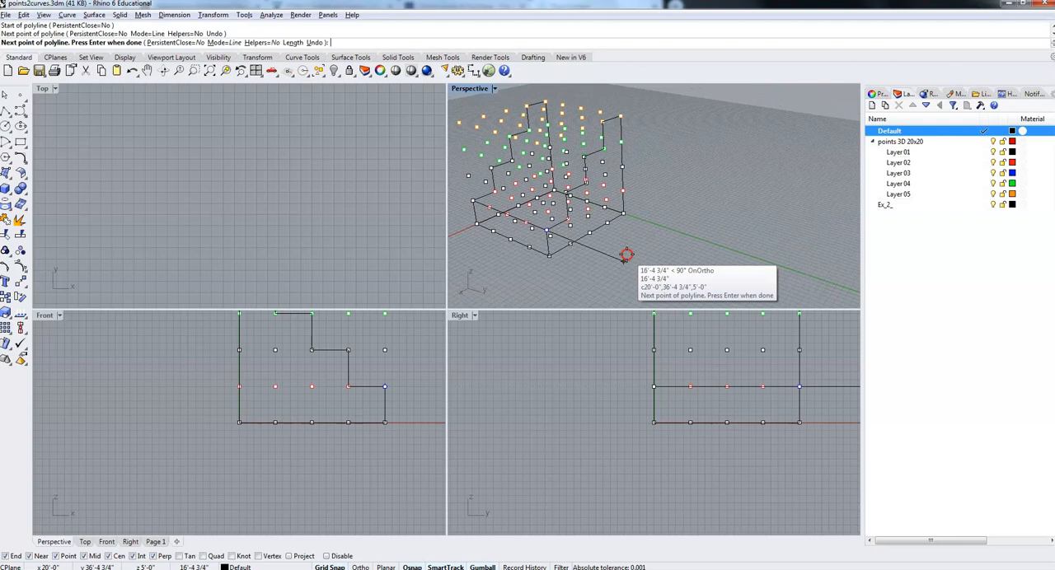
pyautogui.click(549, 239)
pyautogui.press('Return')
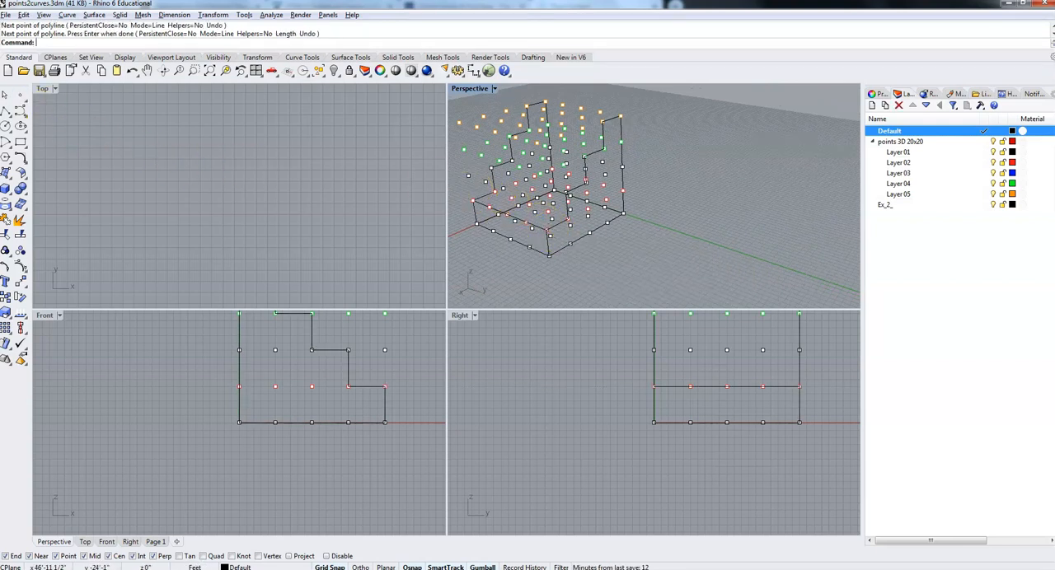
# Draw a polyline across the inner corner of the lowest step from 15',0,5' to 15',20',5'.
pyautogui.click(6, 110)
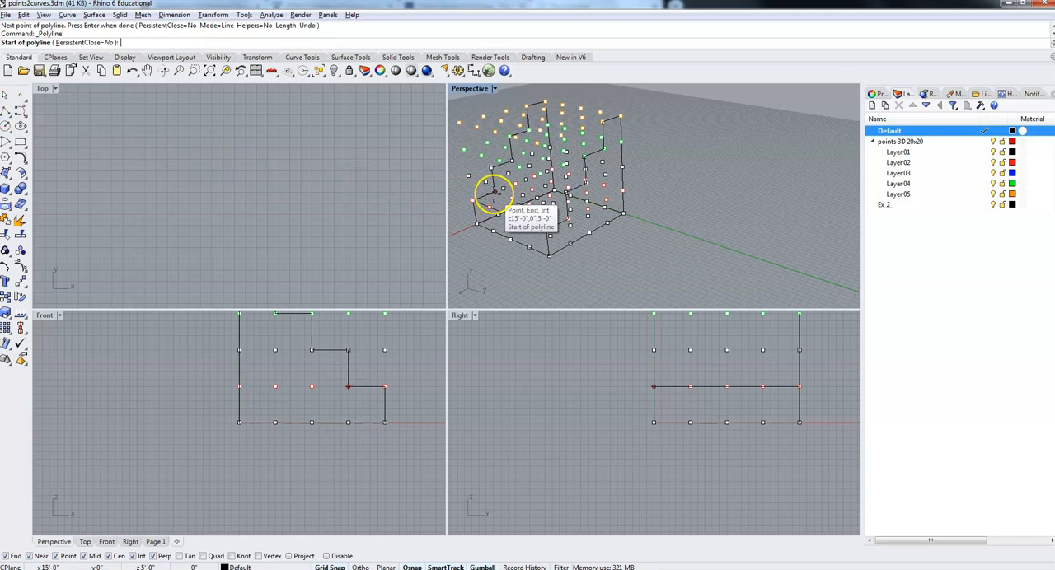
pyautogui.click(494, 194)
pyautogui.click(571, 220)
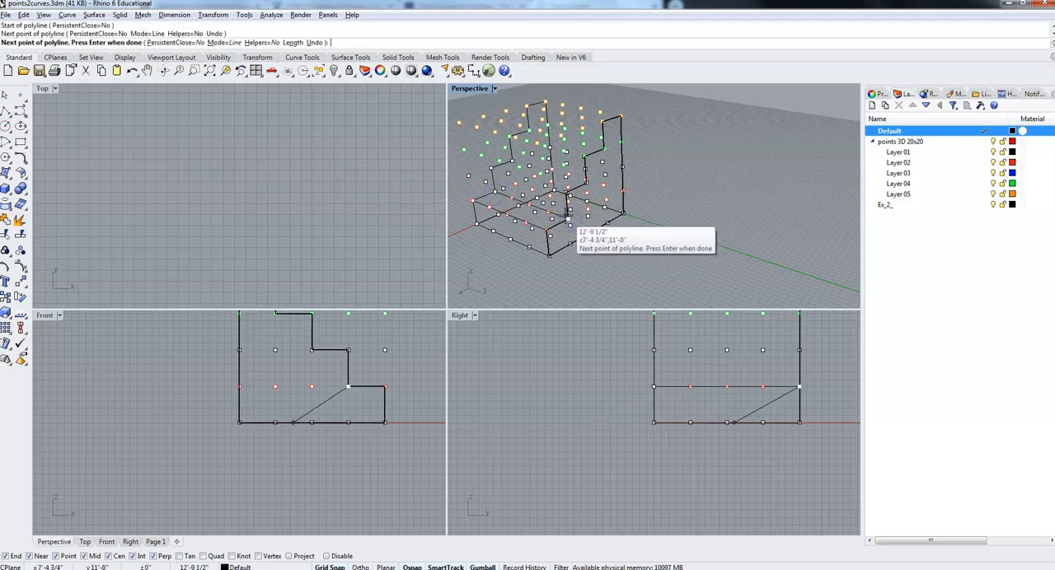
pyautogui.press('Return')
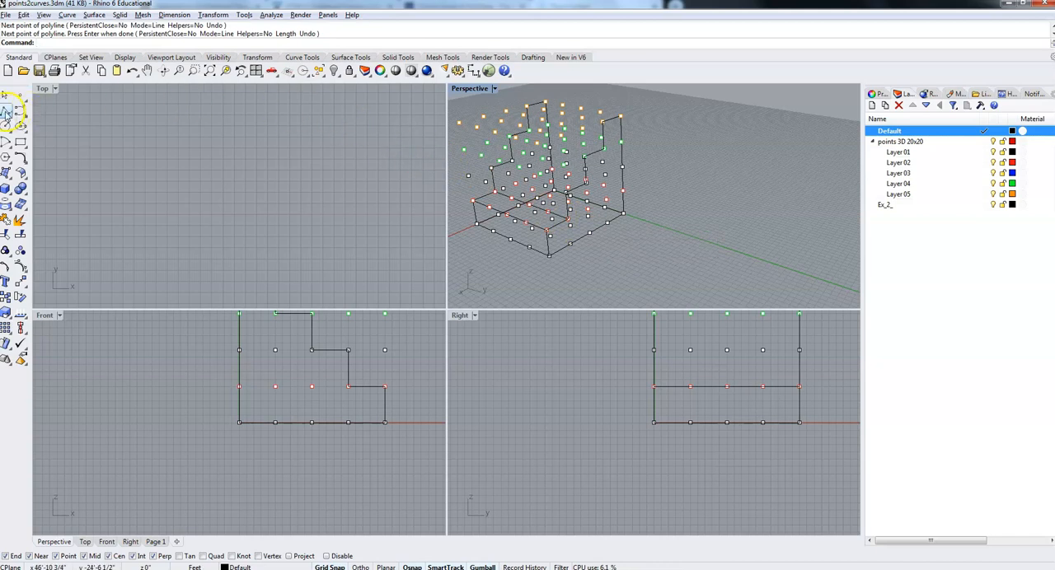
# Draw a polyline across the outer edge of the second step from 15',0,10' to 15',20',10'.
pyautogui.click(6, 110)
pyautogui.click(490, 169)
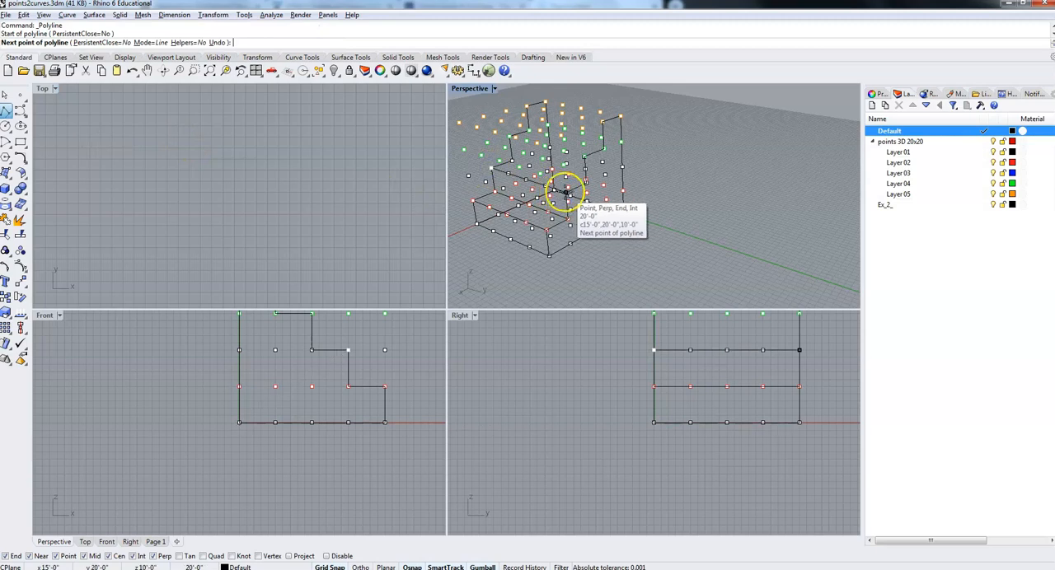
pyautogui.click(565, 195)
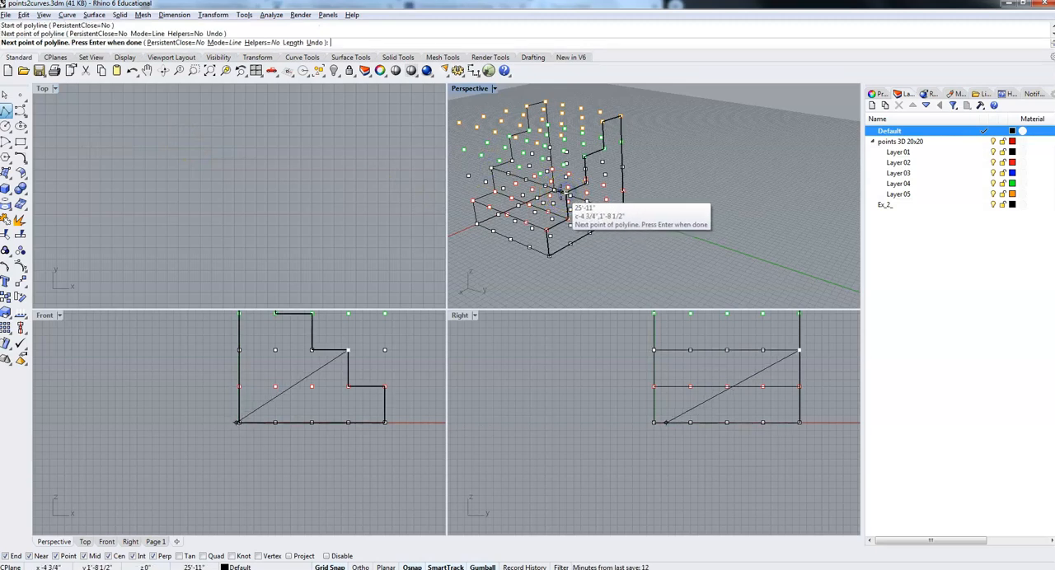
pyautogui.press('Escape')
# Draw a polyline across the inner corner of the second step from 10',0,10' to 10',20',10'.
pyautogui.moveTo(565, 200); pyautogui.dragTo(635, 207, button='right')
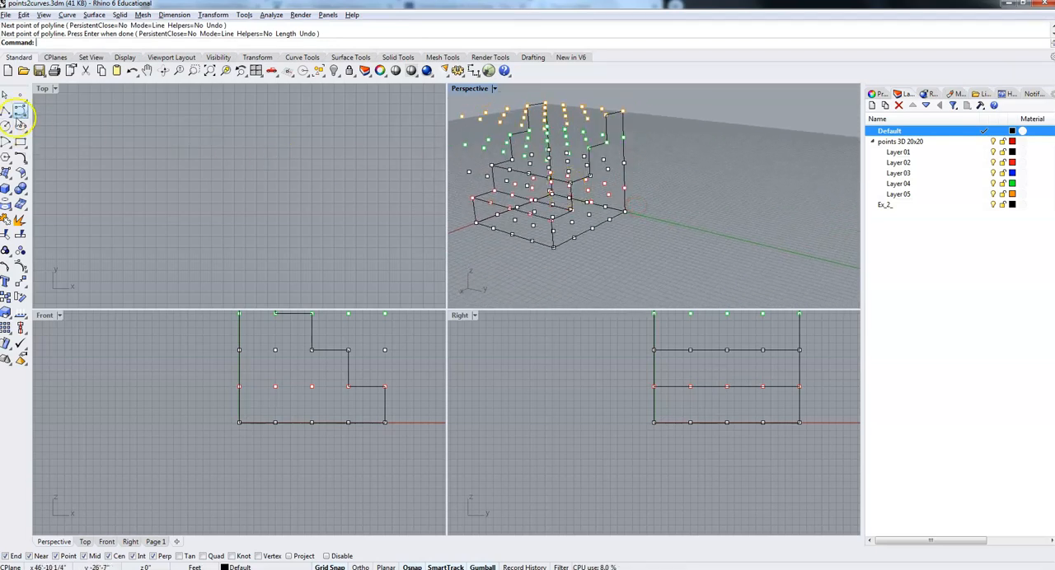
pyautogui.click(5, 111)
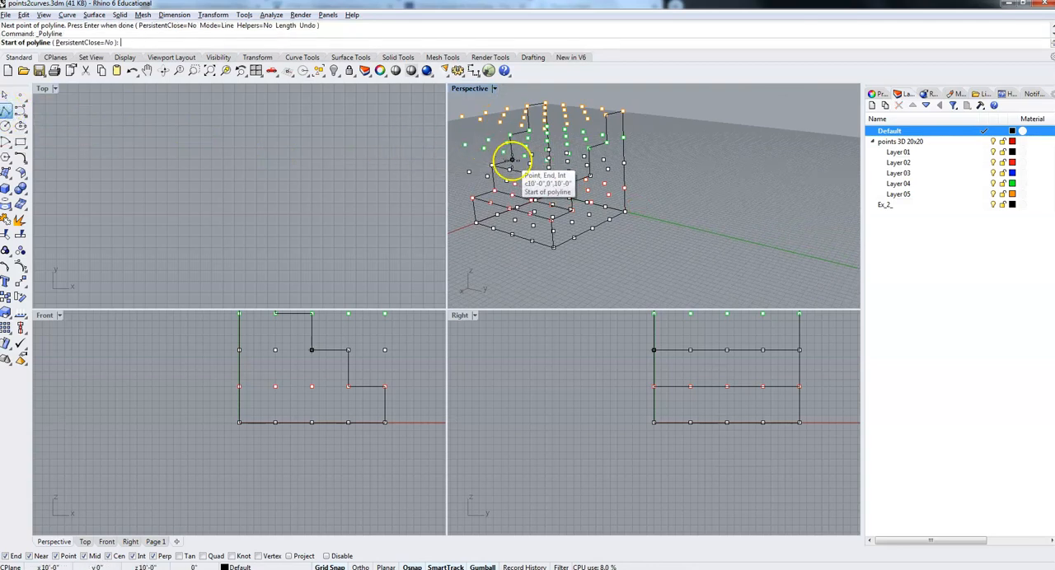
pyautogui.click(513, 160)
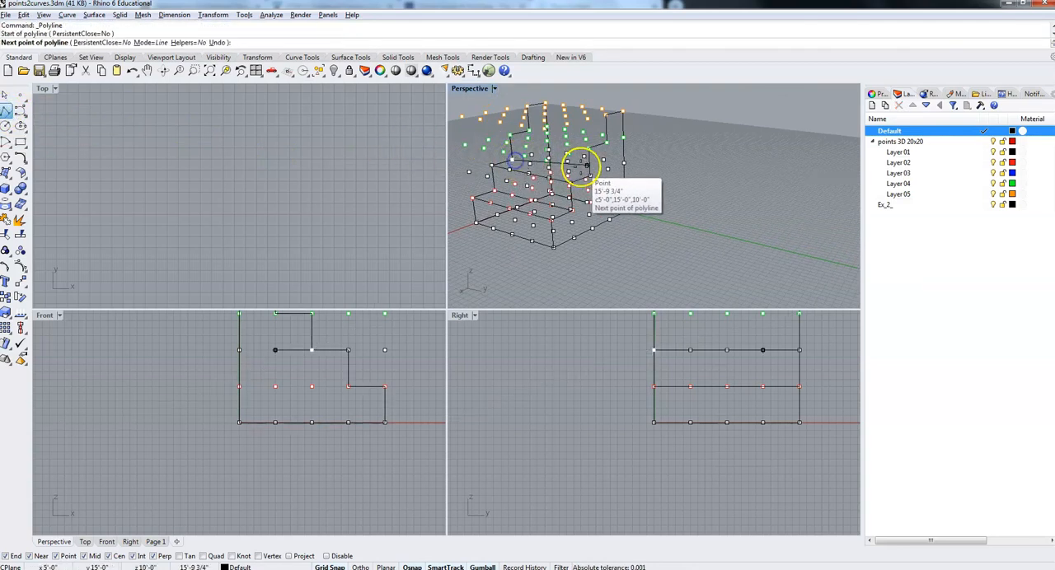
pyautogui.click(589, 174)
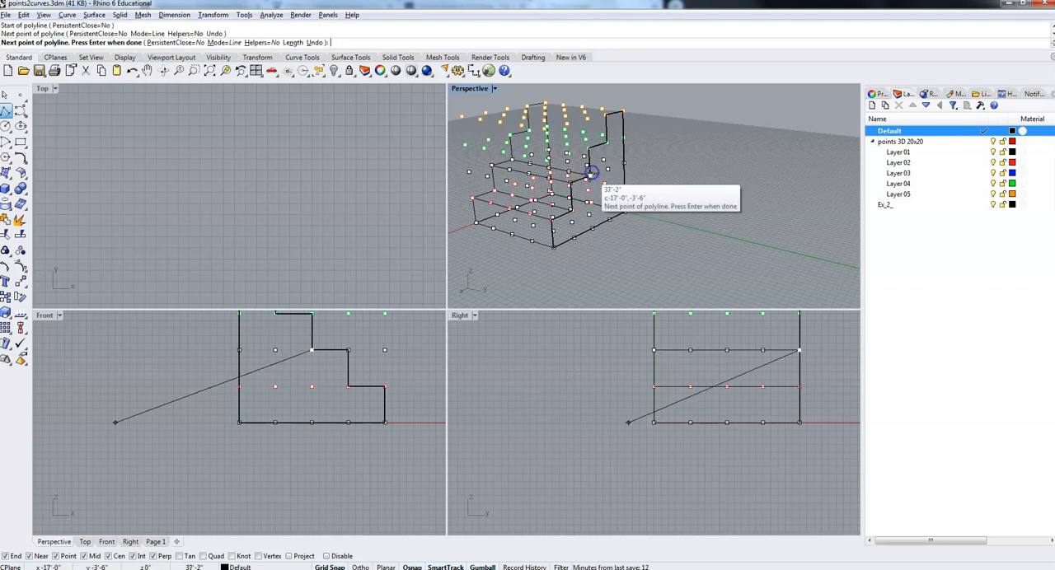
pyautogui.press('Return')
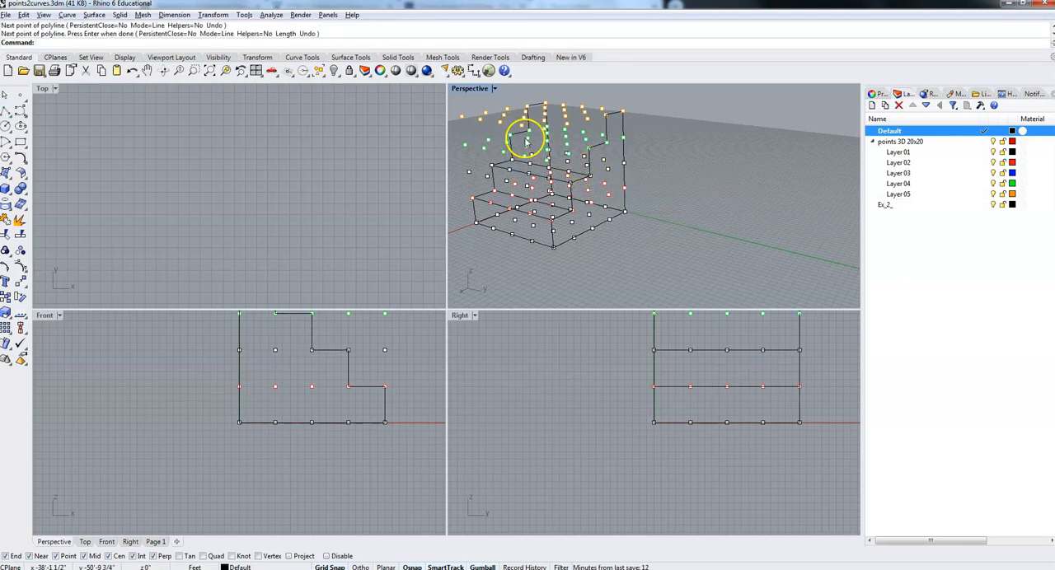
# Draw a polyline across the outer edge of the third step from 10',0,15' to 10',20',15'.
pyautogui.press('Return')
pyautogui.click(509, 134)
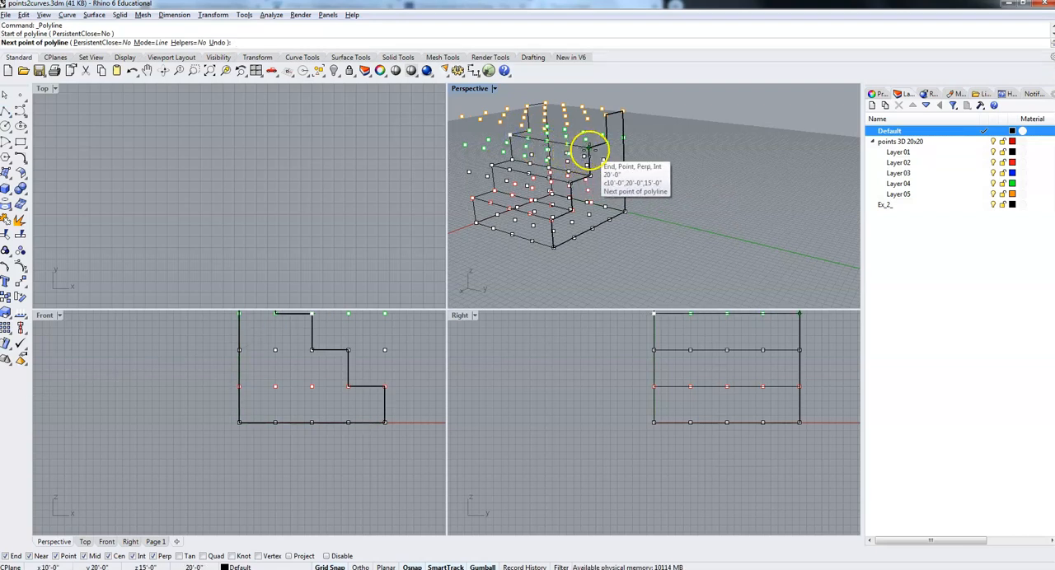
pyautogui.click(587, 150)
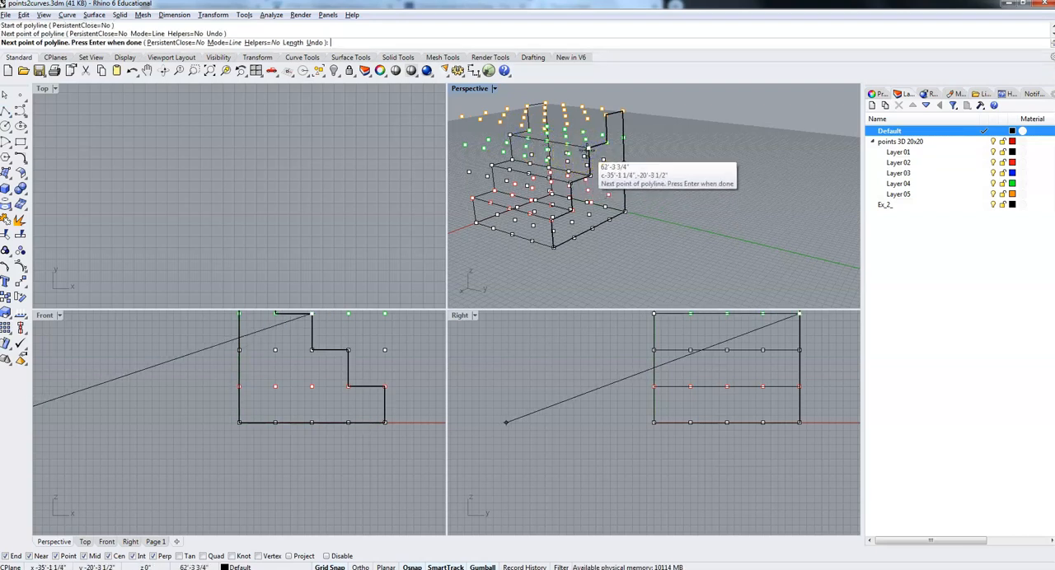
pyautogui.rightClick(606, 156)
# Draw a polyline across the inner corner of the third step from 5',0,15' to 5',20',15'.
pyautogui.rightClick(547, 130)
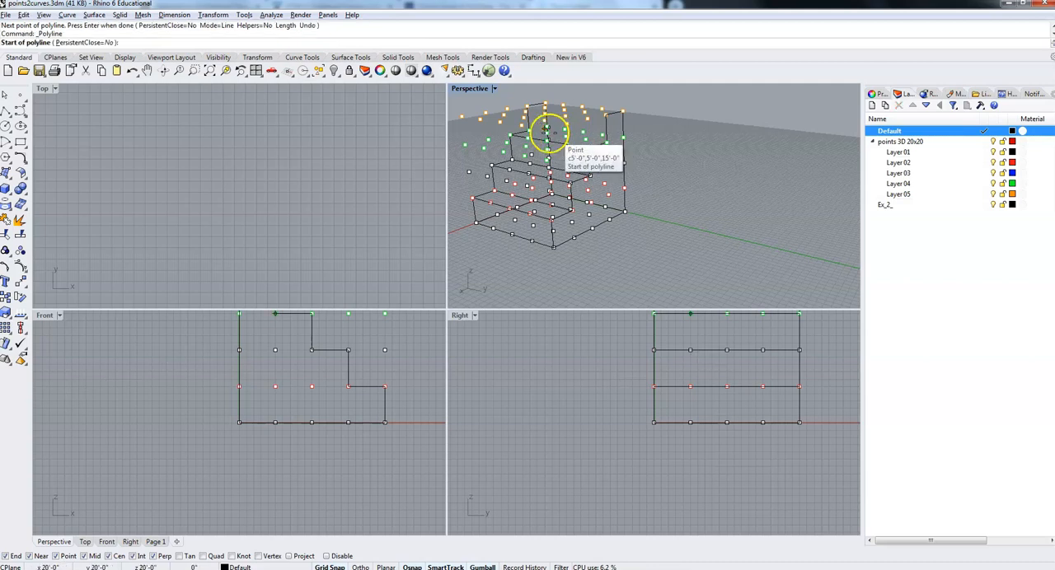
pyautogui.click(529, 130)
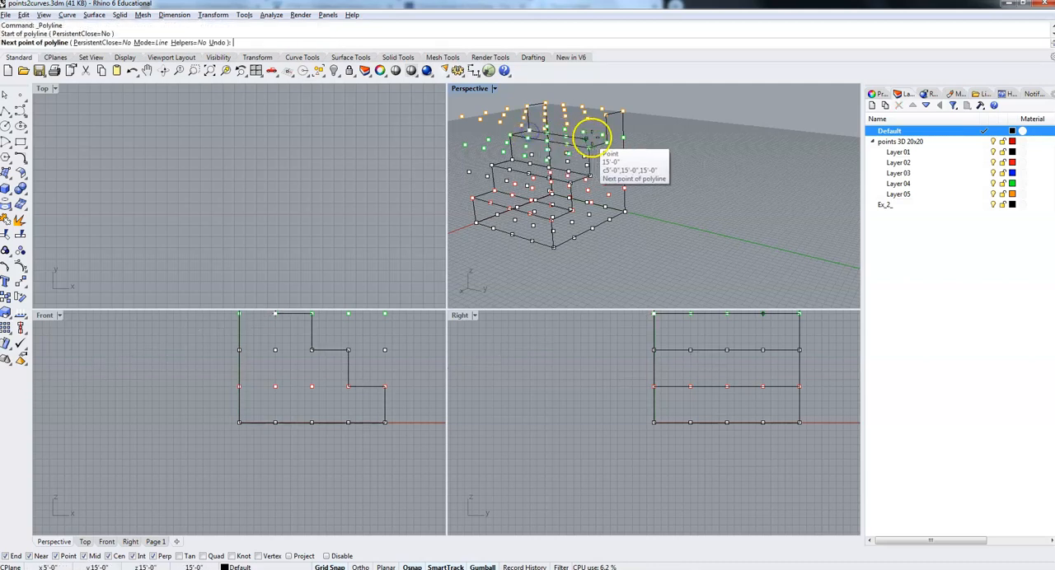
pyautogui.click(606, 144)
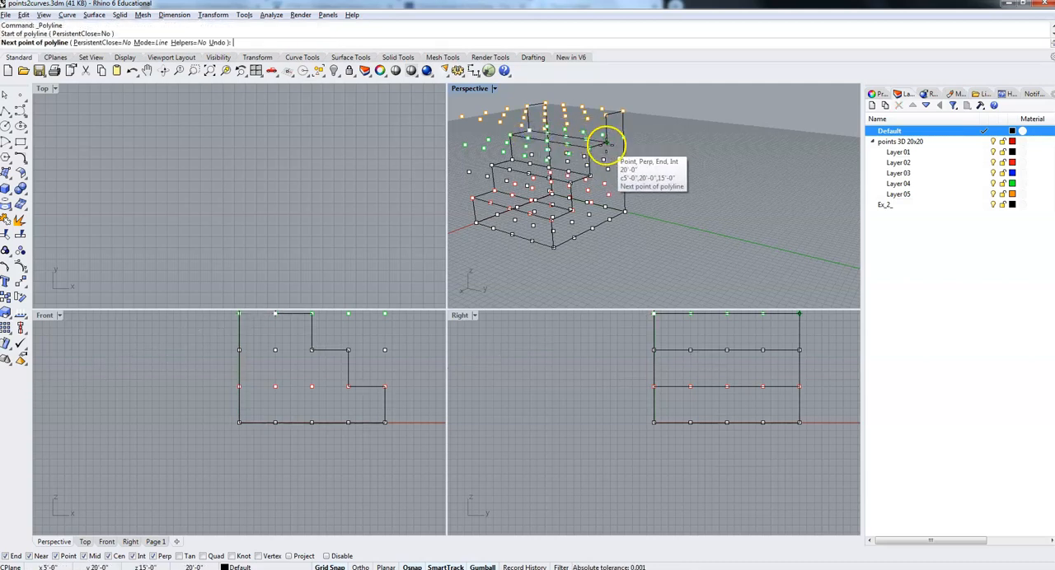
pyautogui.rightClick(592, 143)
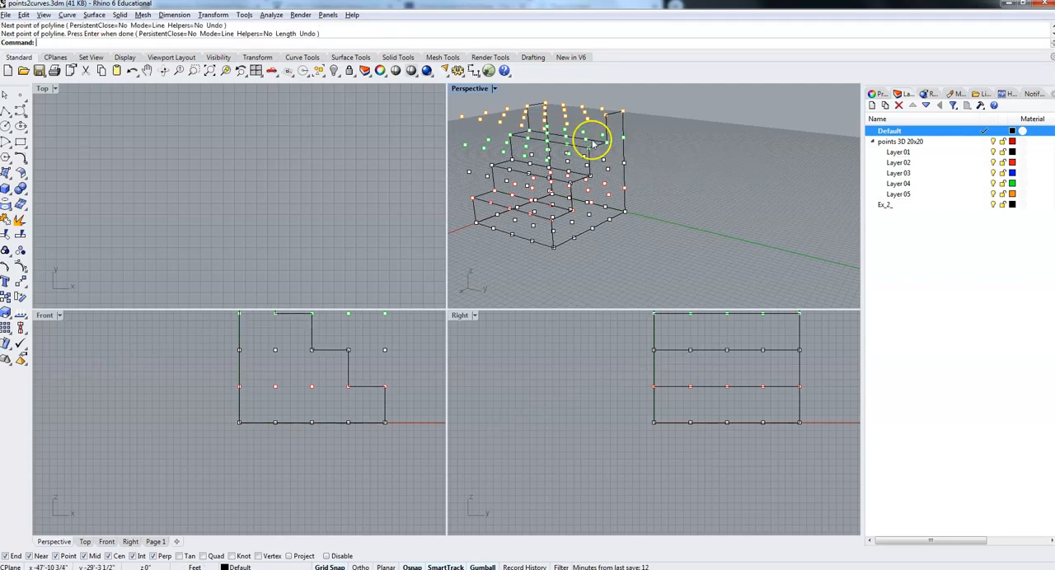
# Draw a polyline across the outer edge of the top step from 5',0,20' to 5',20',20'.
pyautogui.rightClick(537, 119)
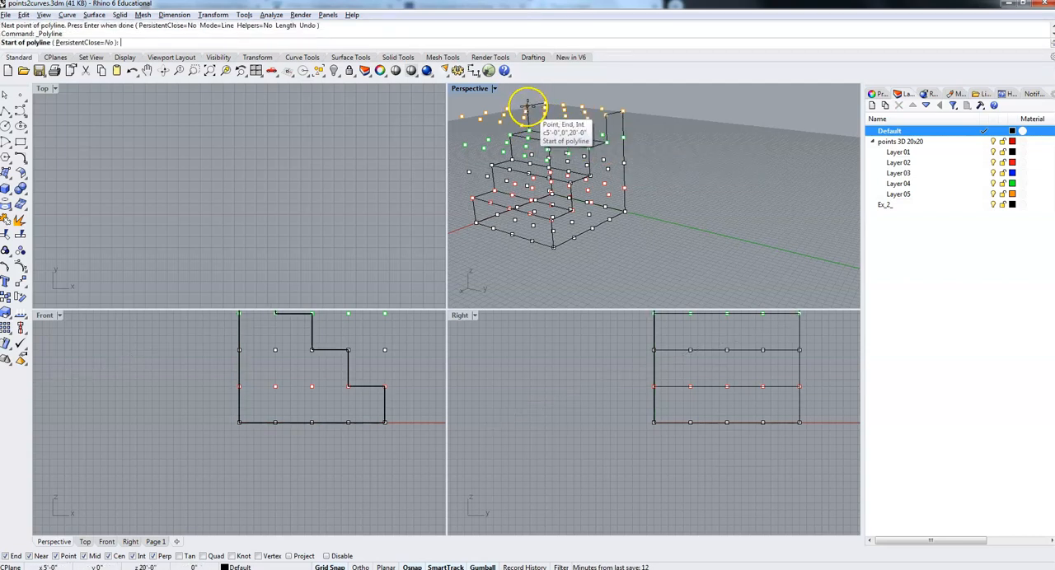
pyautogui.click(527, 107)
pyautogui.click(590, 118)
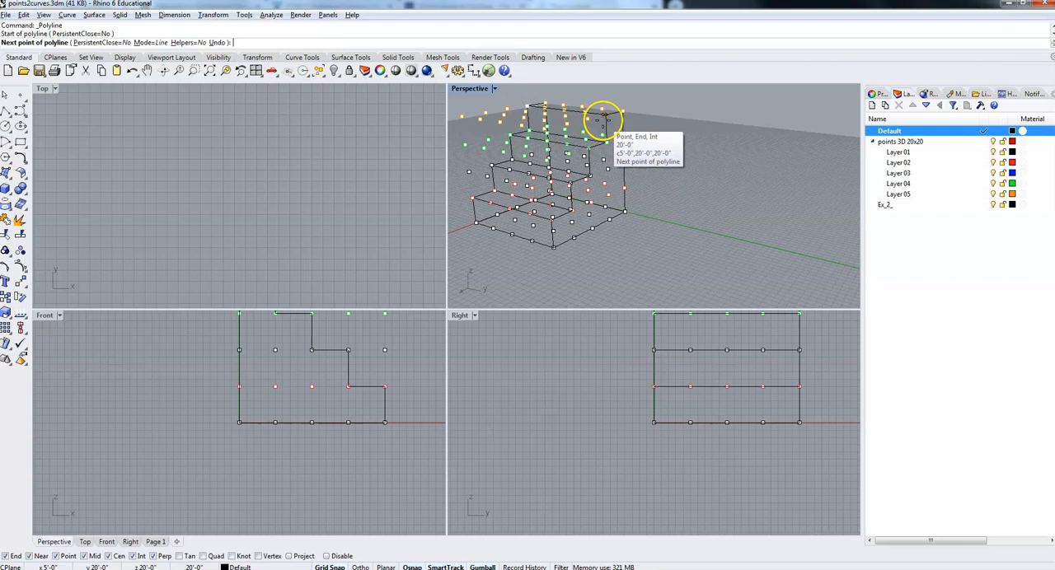
pyautogui.click(604, 119)
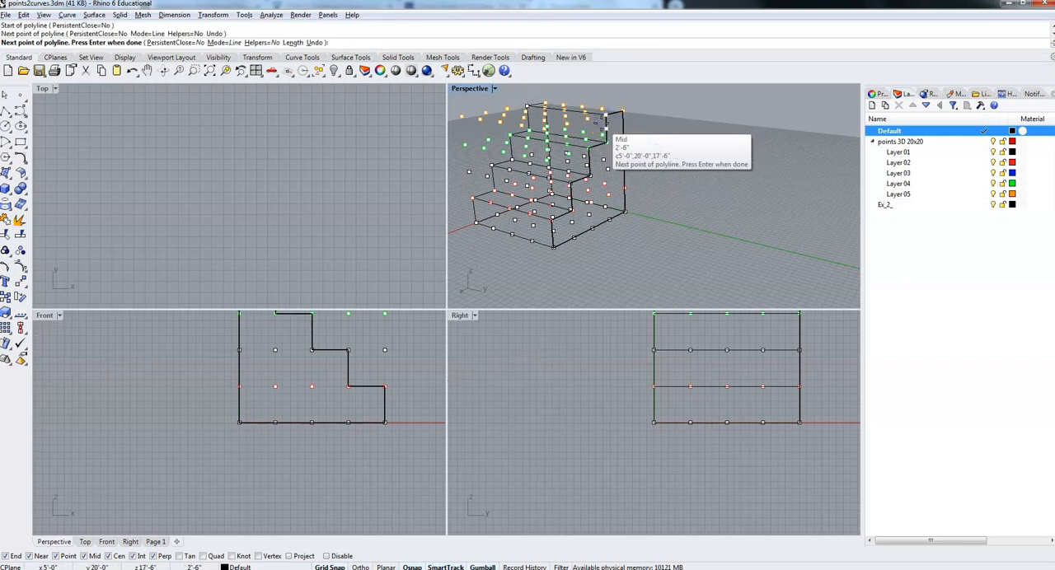
pyautogui.rightClick(602, 126)
# Draw a polyline along the back edge of the top step from 0,0,20' to 0,20',20'.
pyautogui.rightClick(553, 104)
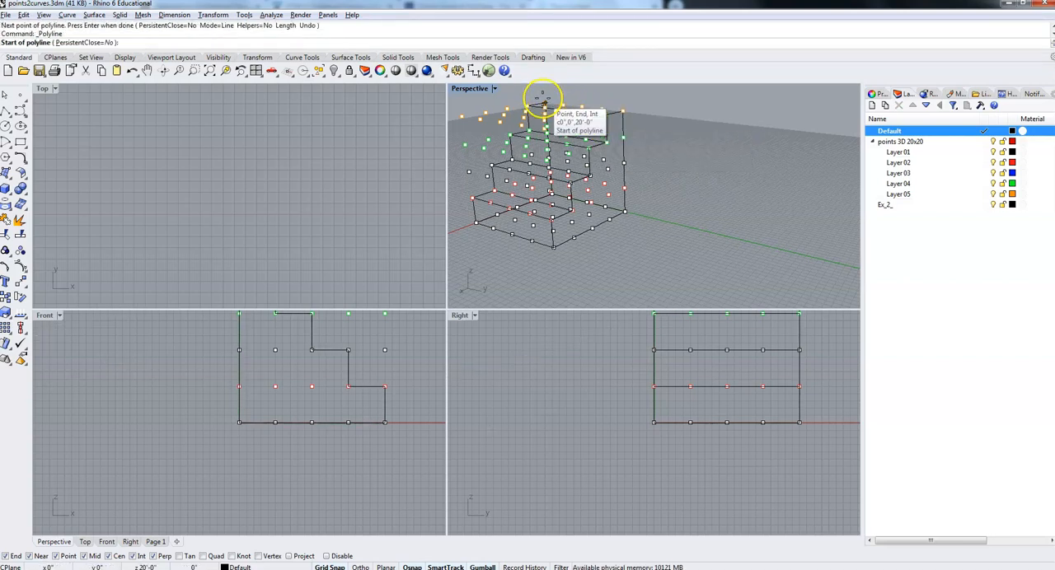
pyautogui.click(545, 103)
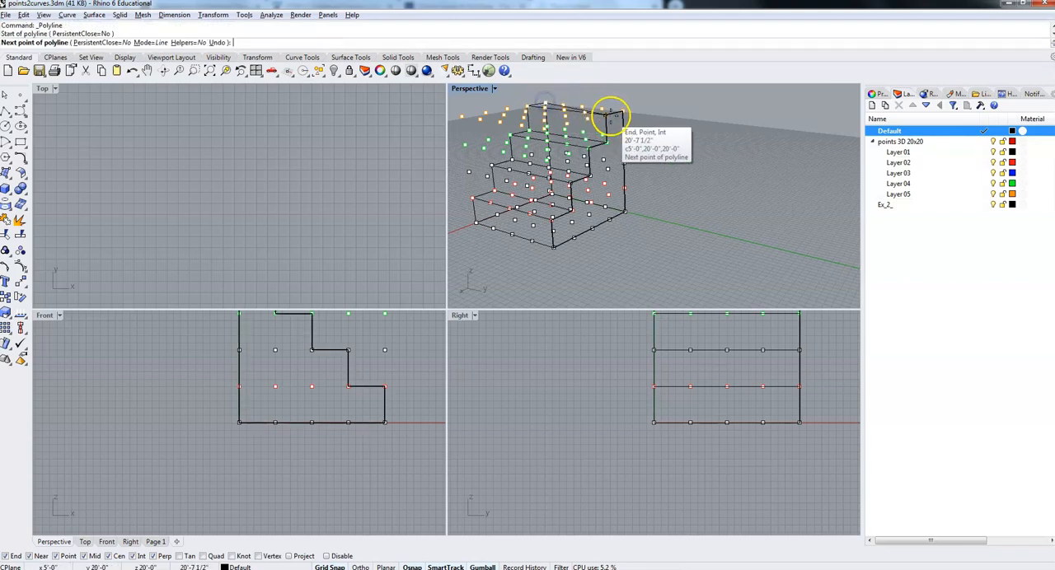
pyautogui.click(623, 110)
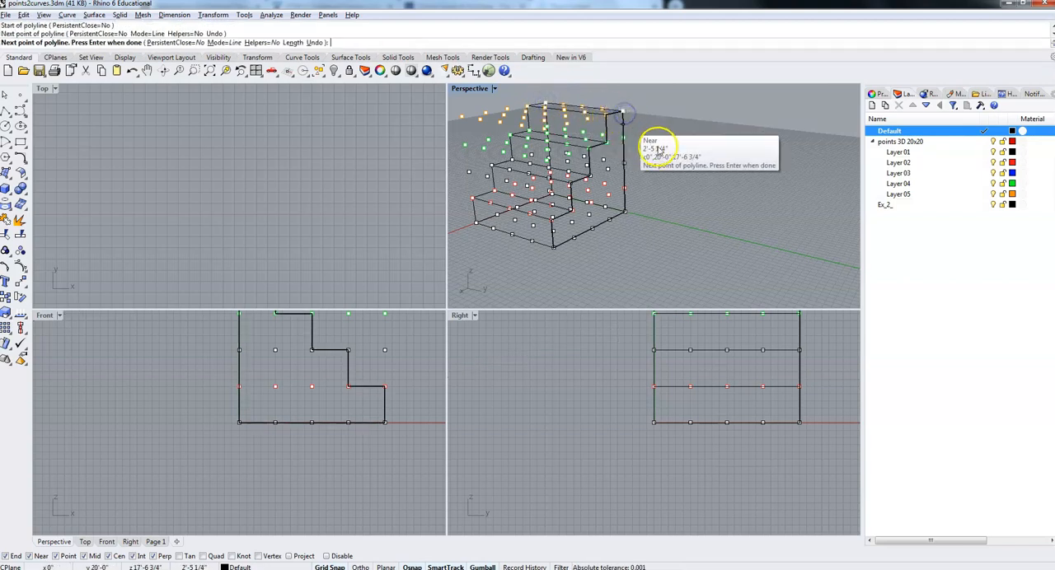
pyautogui.rightClick(645, 142)
# Turn off the points 3D 20x20 layer, its sublayers Layer 01 to Layer 05, and the Ex_2_ layer, leaving only the stair wireframe showing.
pyautogui.moveTo(652, 153); pyautogui.dragTo(806, 178, button='right')
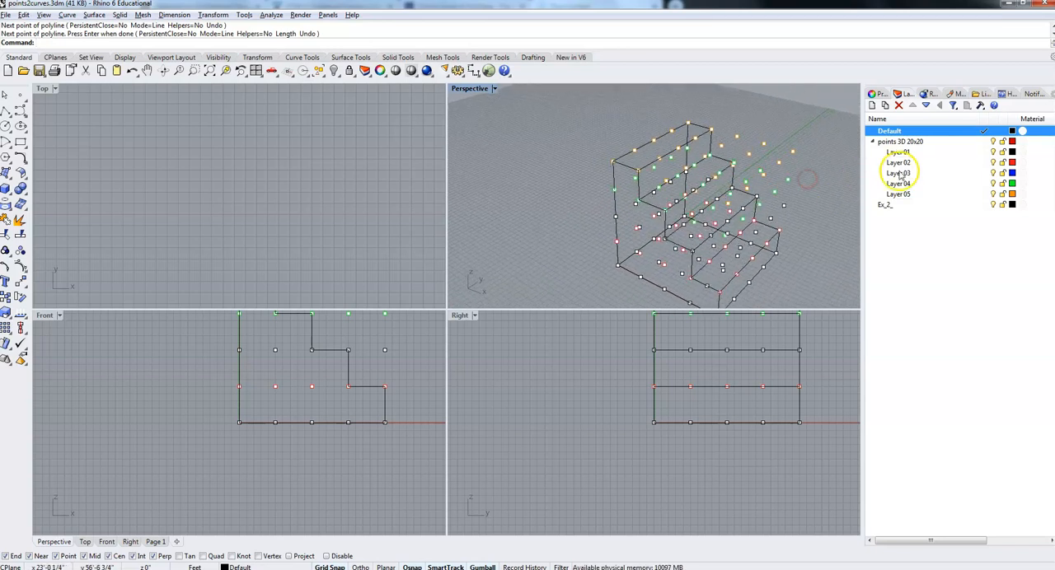
pyautogui.click(993, 154)
pyautogui.click(994, 163)
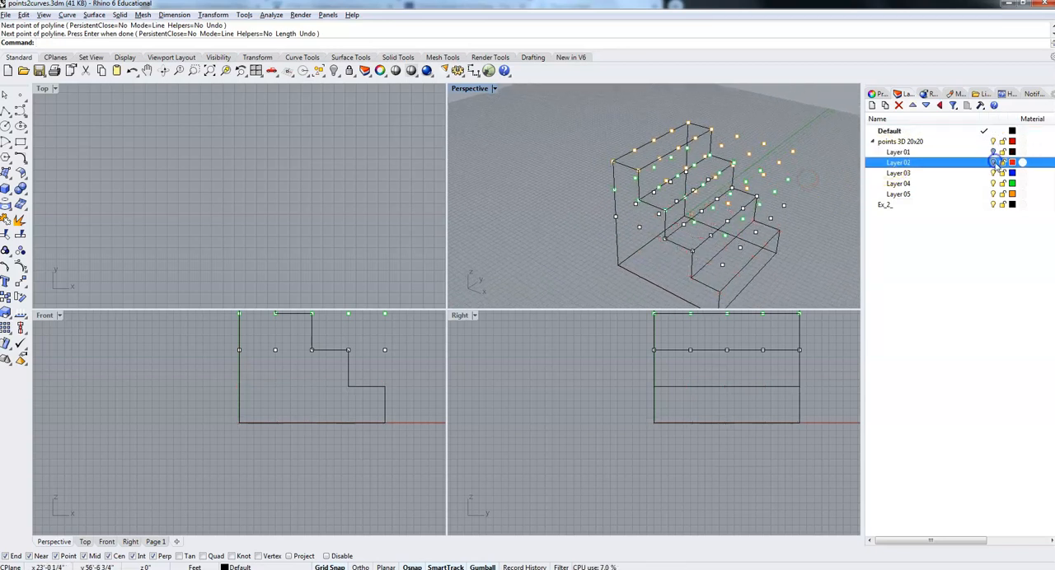
pyautogui.click(993, 174)
pyautogui.click(994, 184)
pyautogui.click(994, 195)
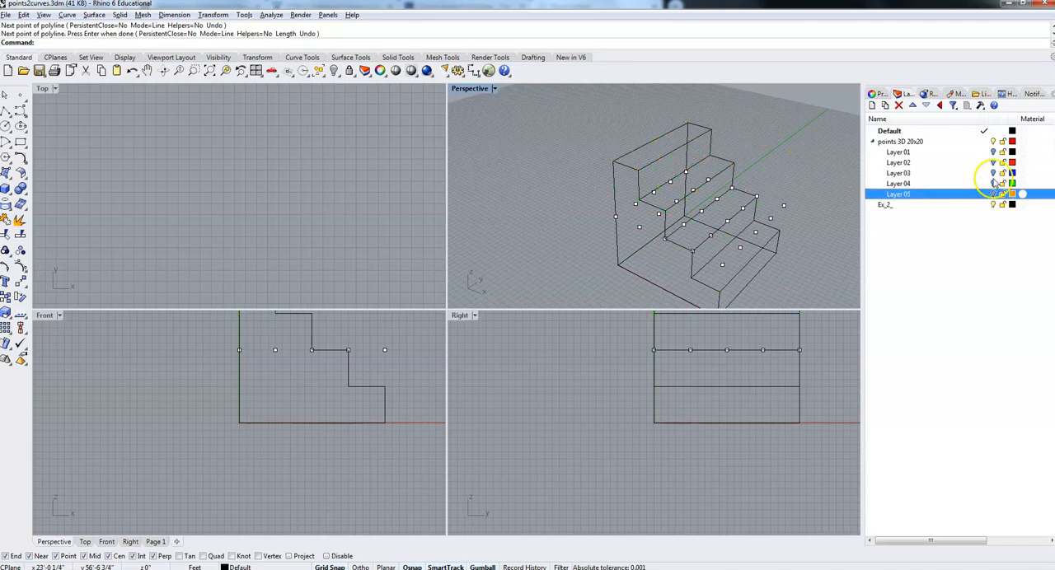
pyautogui.click(993, 142)
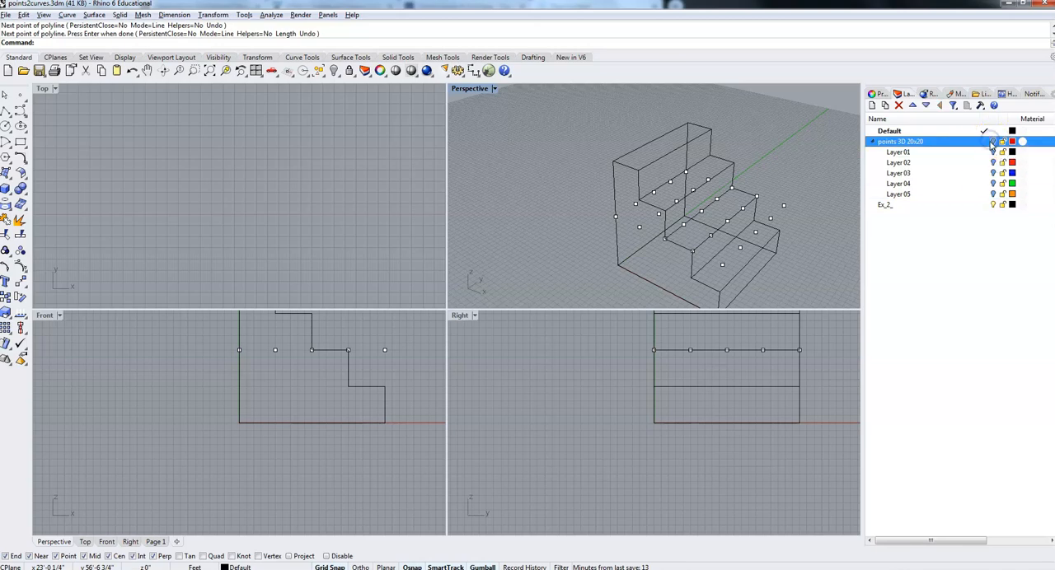
pyautogui.click(995, 206)
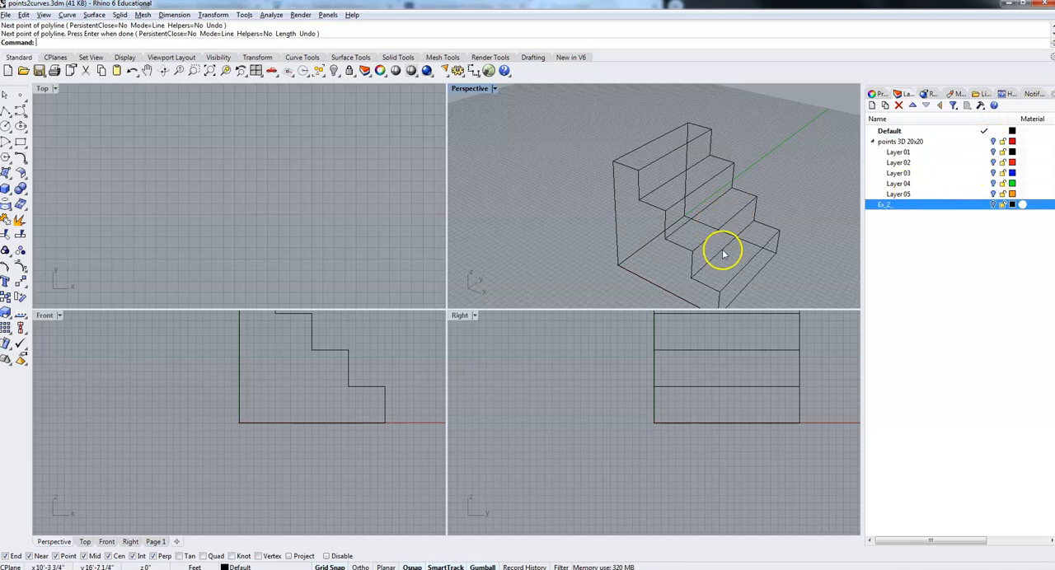
pyautogui.moveTo(637, 252)
pyautogui.mouseDown(button='right')
pyautogui.moveTo(593, 259)
pyautogui.moveTo(591, 230)
pyautogui.moveTo(668, 233)
pyautogui.moveTo(648, 270)
pyautogui.moveTo(562, 259)
pyautogui.moveTo(523, 271)
pyautogui.moveTo(672, 255)
pyautogui.moveTo(676, 263)
pyautogui.moveTo(659, 254)
pyautogui.moveTo(657, 270)
pyautogui.moveTo(601, 242)
pyautogui.moveTo(539, 252)
pyautogui.moveTo(627, 264)
pyautogui.mouseUp(button='right')
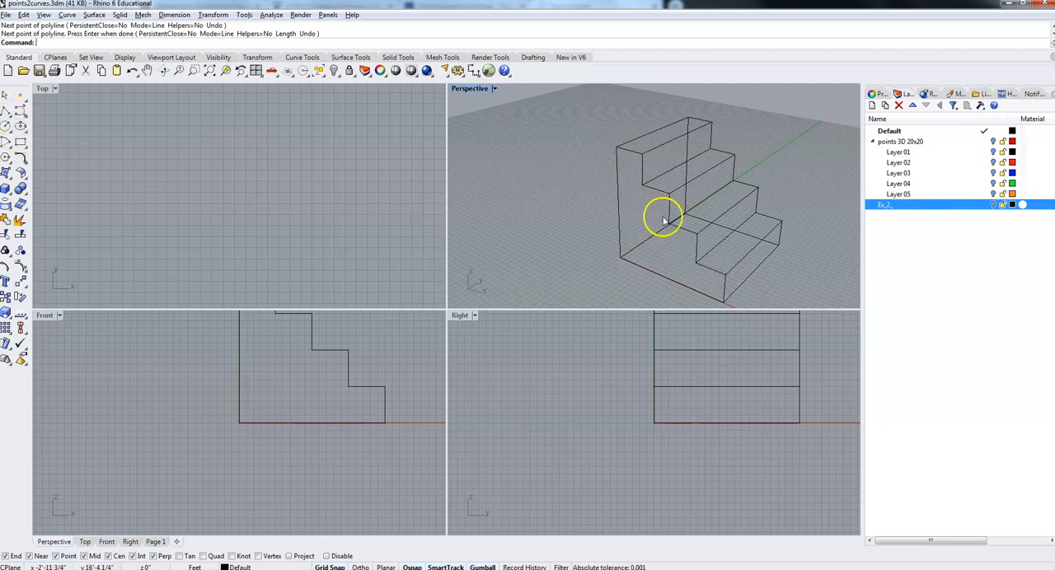
pyautogui.moveTo(669, 242)
pyautogui.mouseDown(button='right')
pyautogui.moveTo(782, 278)
pyautogui.moveTo(687, 253)
pyautogui.moveTo(709, 233)
pyautogui.moveTo(749, 236)
pyautogui.moveTo(776, 273)
pyautogui.mouseUp(button='right')
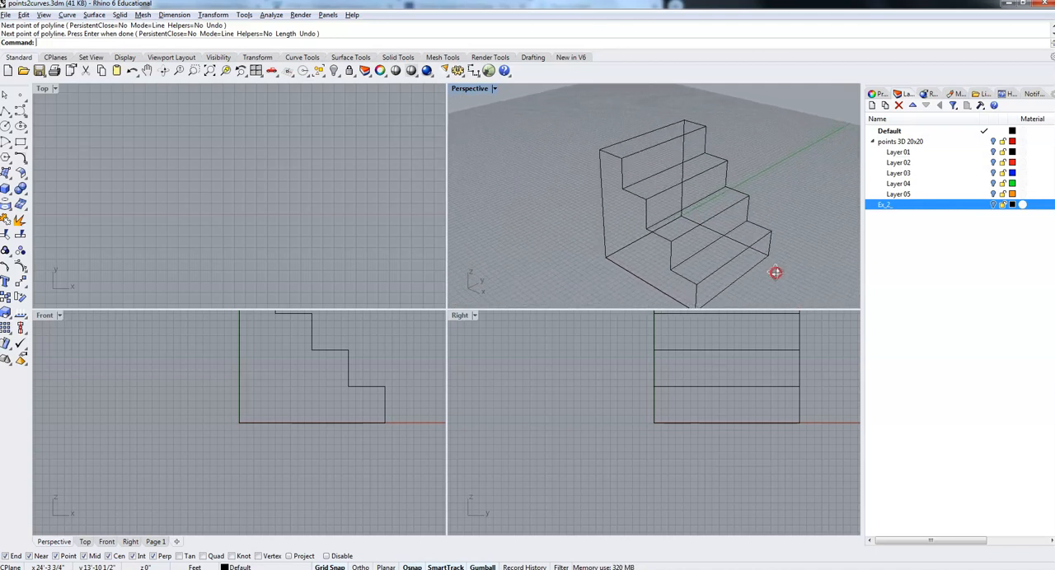